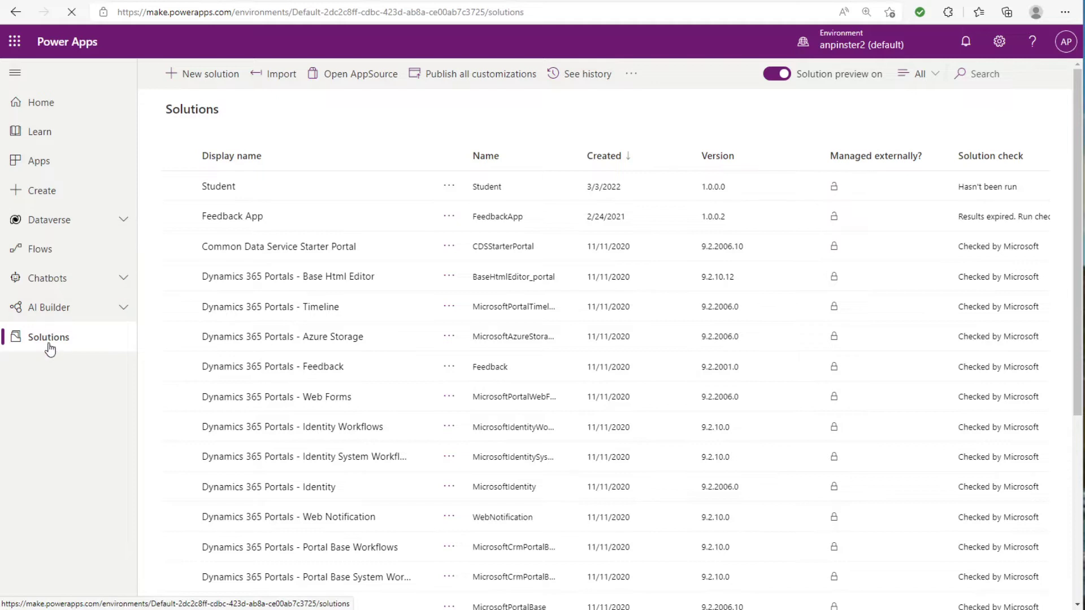
In the Student solution, start a blank canvas app and correct its name toward 'Demo Collections'.
click(225, 189)
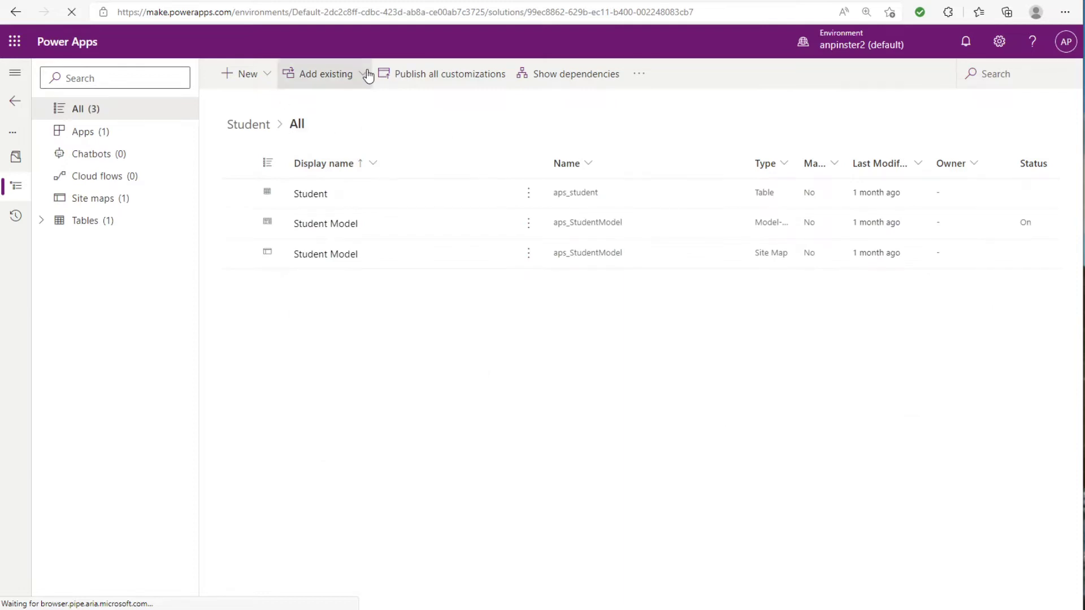
click(263, 83)
mouse_move(247, 102)
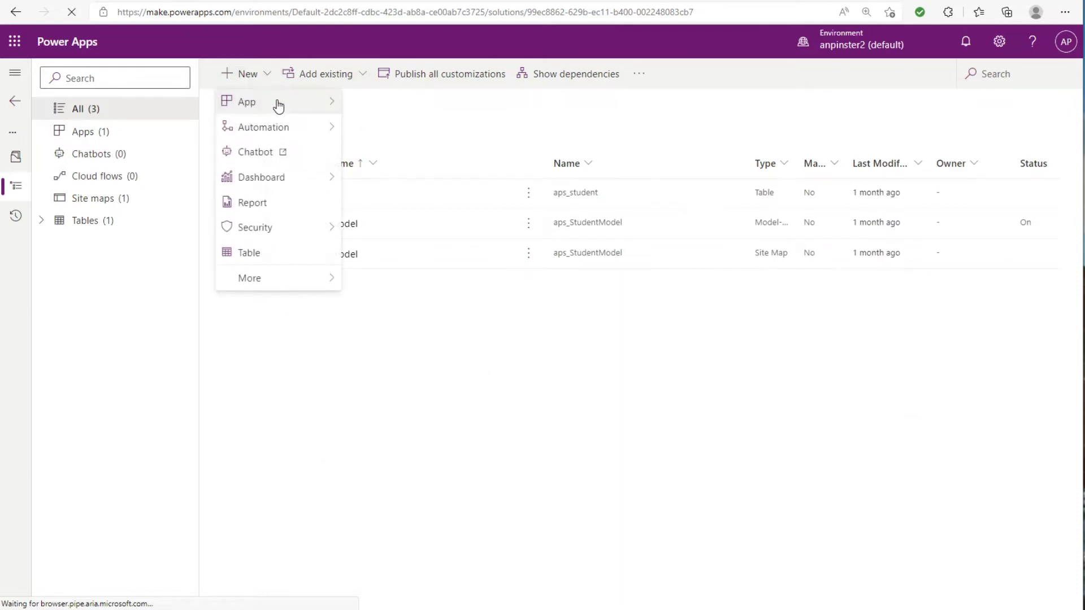
click(403, 105)
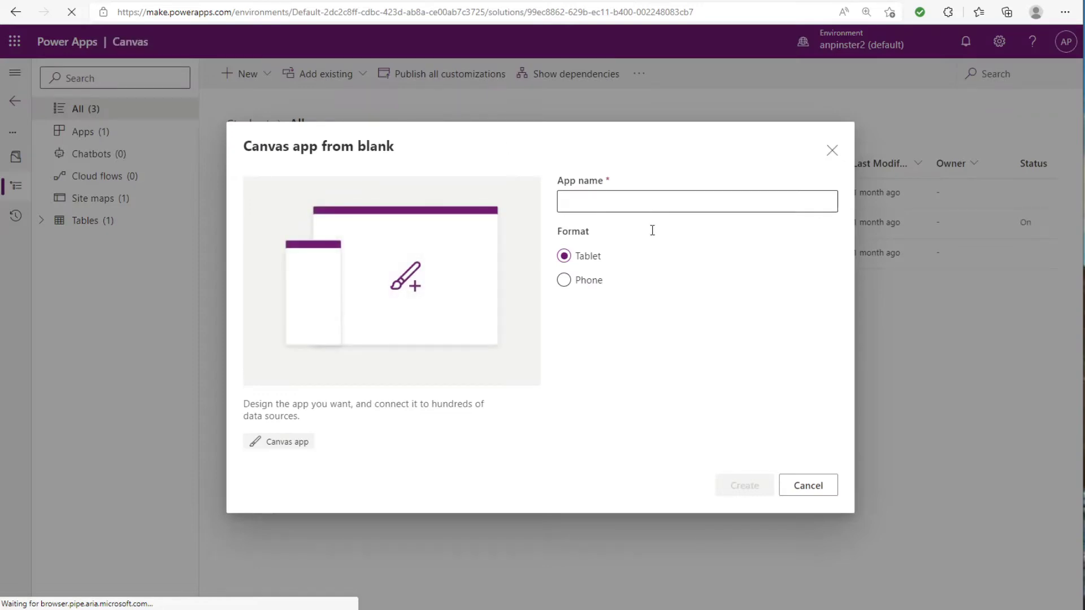
text(Dem)
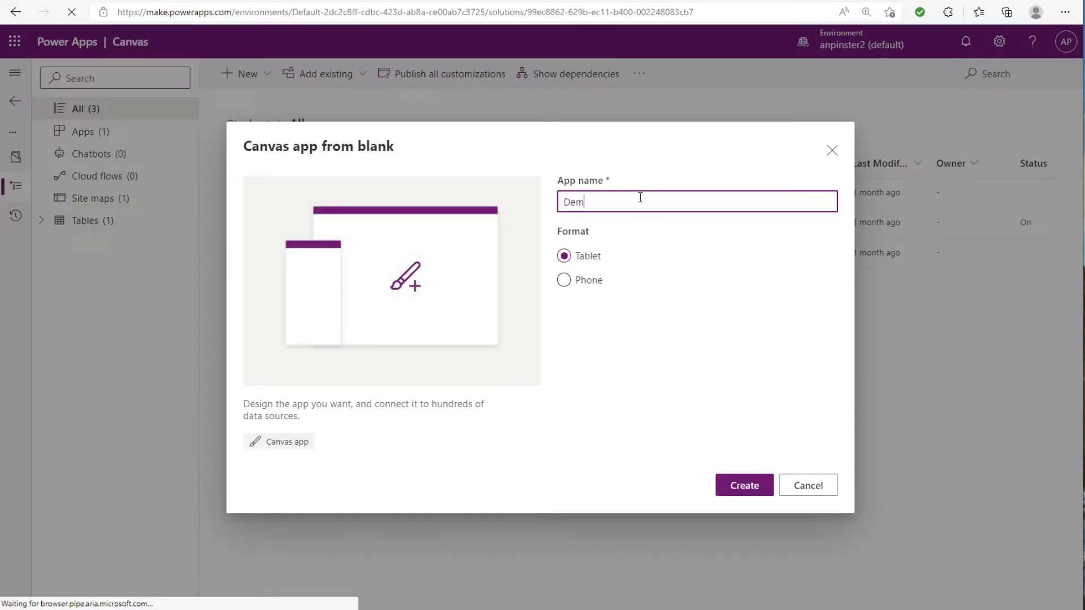
text(o App)
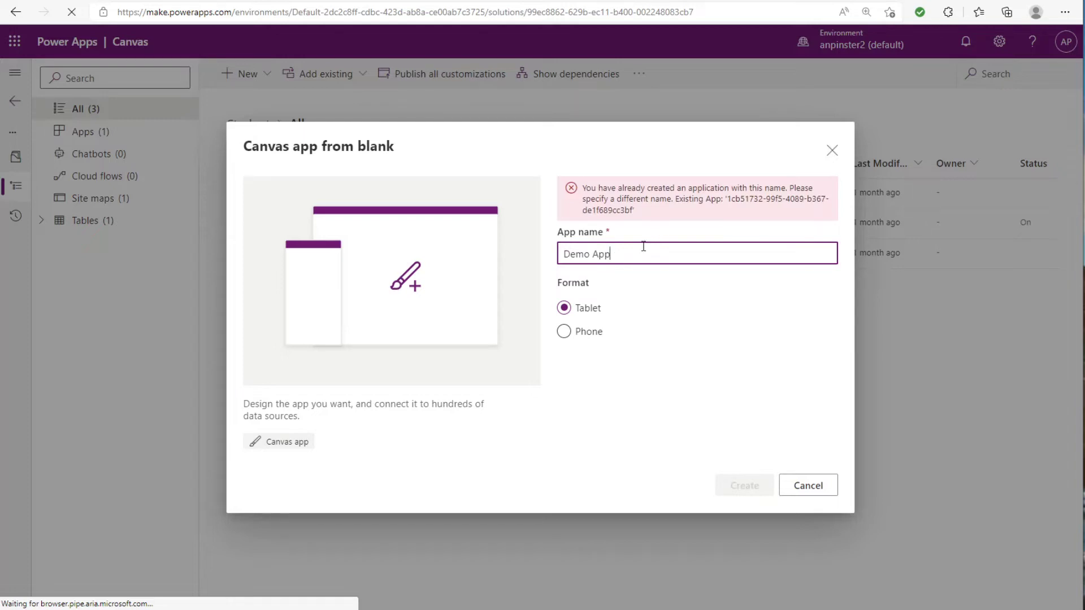
key(BackSpace)
key(BackSpace)
key(BackSpace)
key(BackSpace)
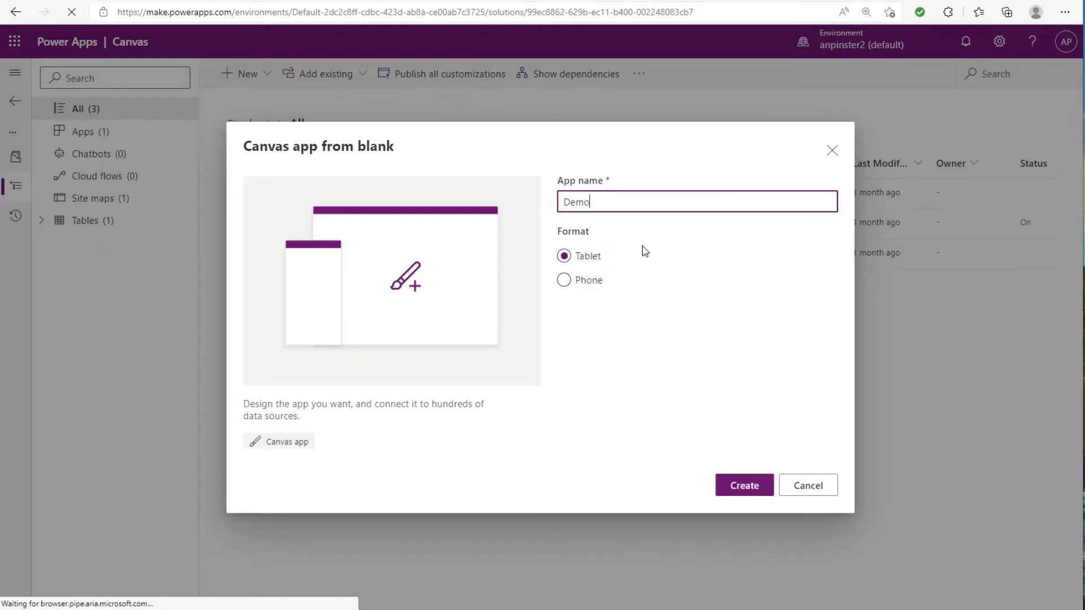
text(Collectio)
text(ns)
Create the 'Demo Collections' app and skip the Power Apps Studio welcome screen.
click(740, 493)
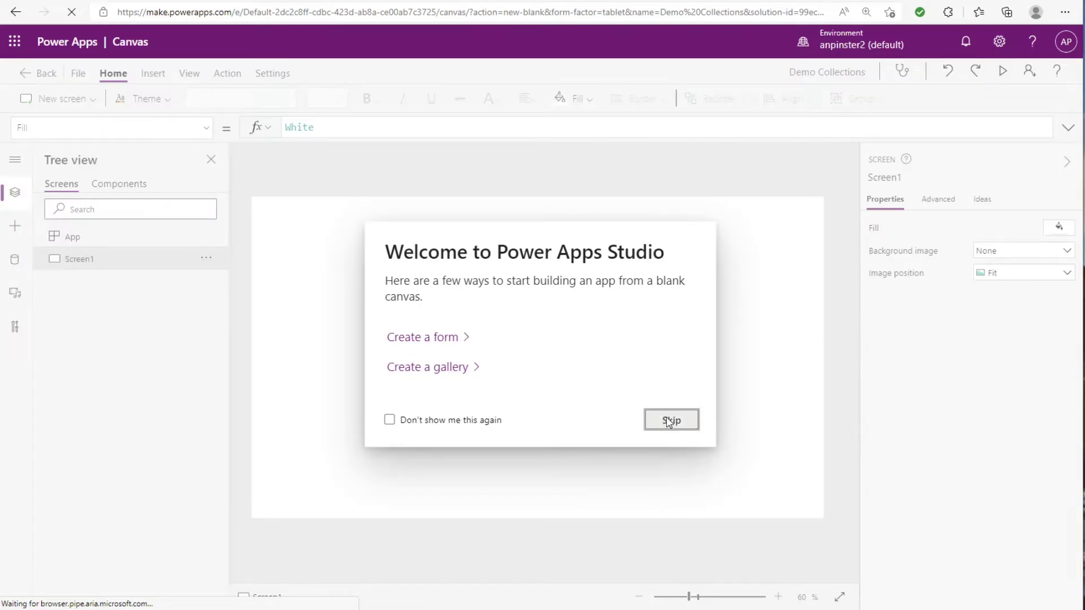
click(670, 419)
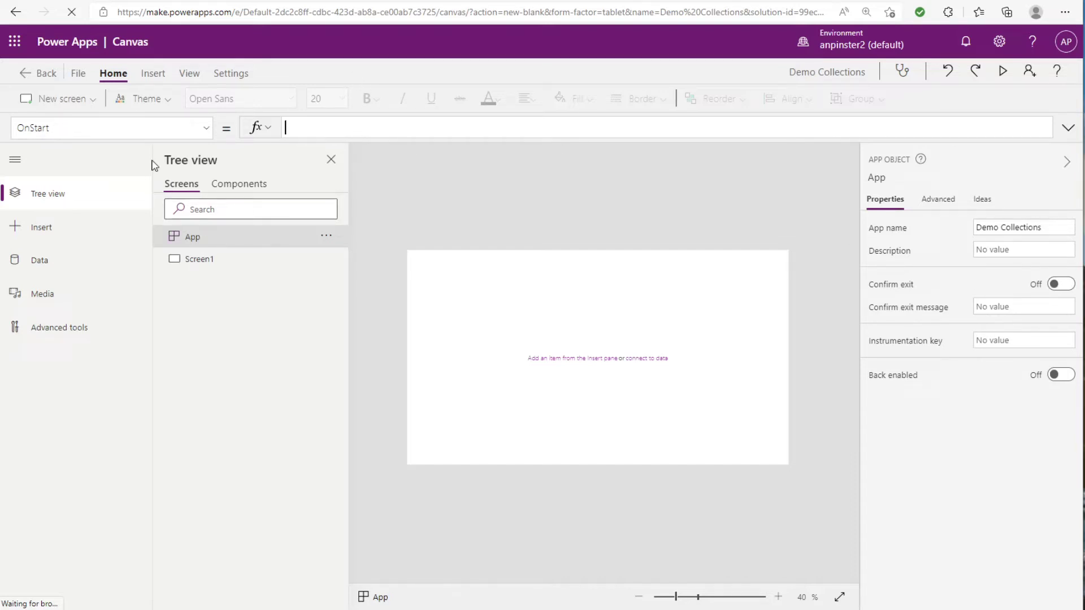
Write Collect(StudentNav, {NavName: "Student Data"}) as a multi-line App OnStart formula.
click(208, 129)
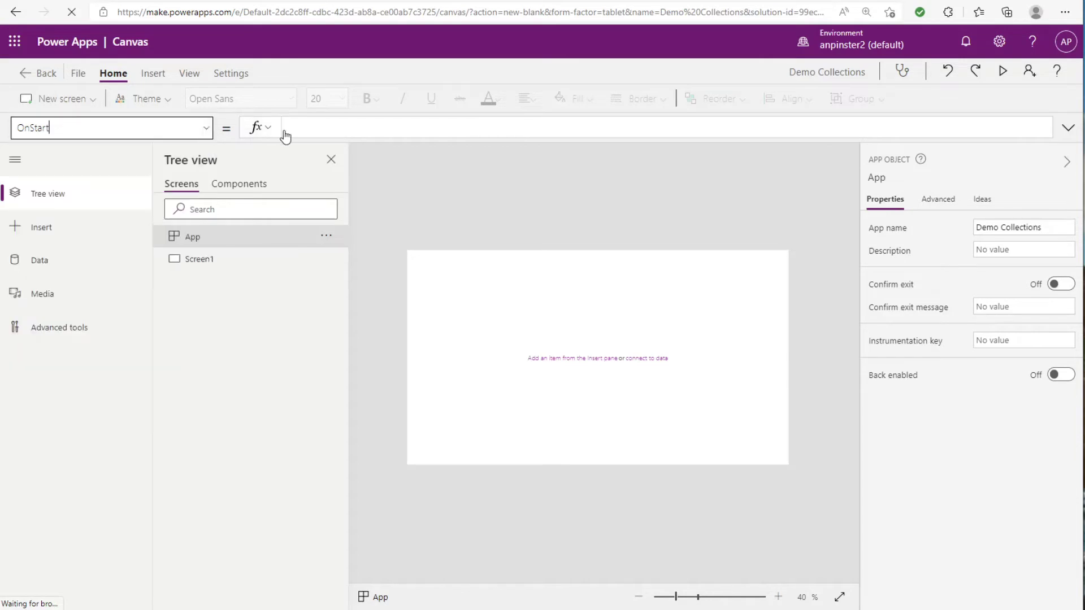
drag(351, 140, 349, 206)
click(327, 128)
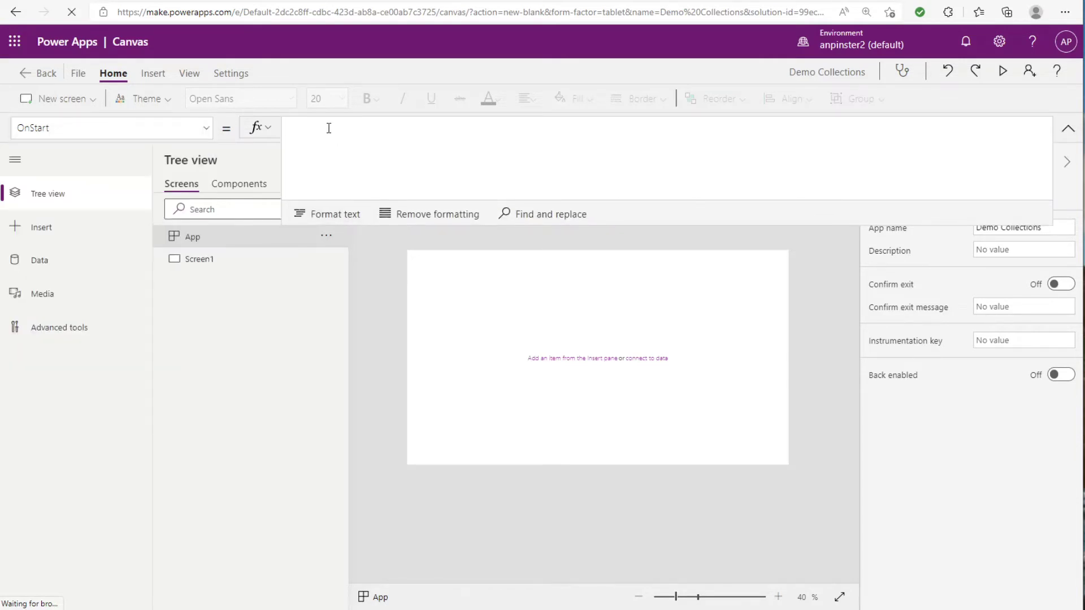
text(co)
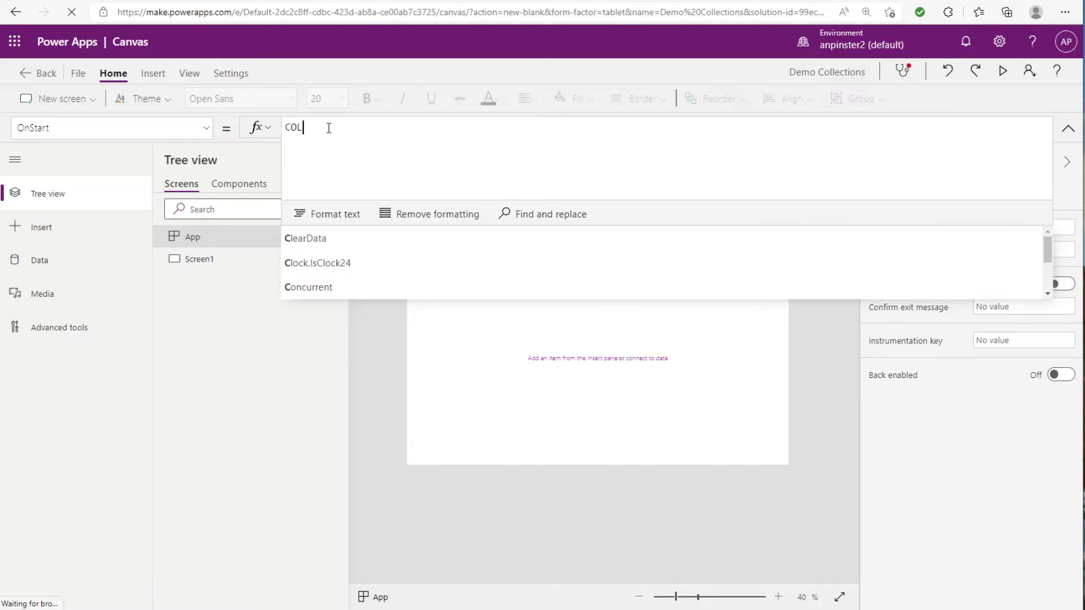
text(llect)
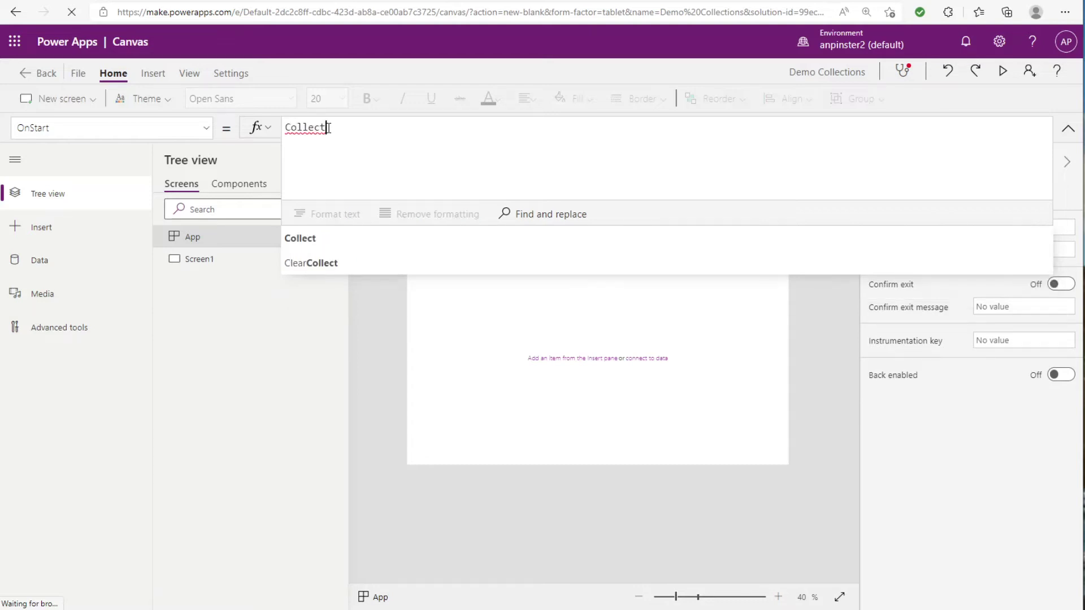
text(()
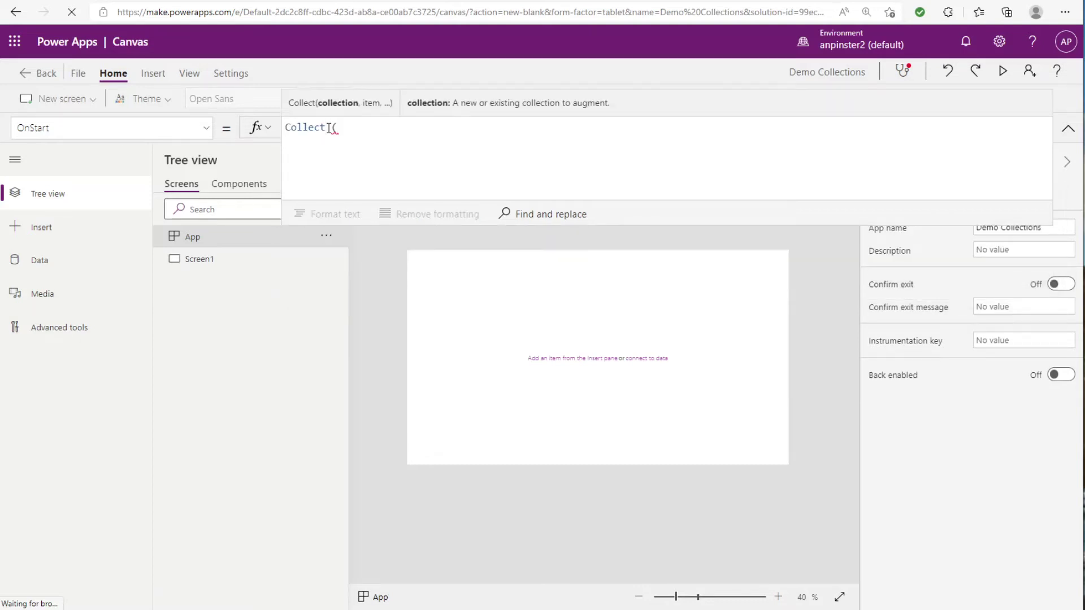
key(shift+Return)
text(Stude)
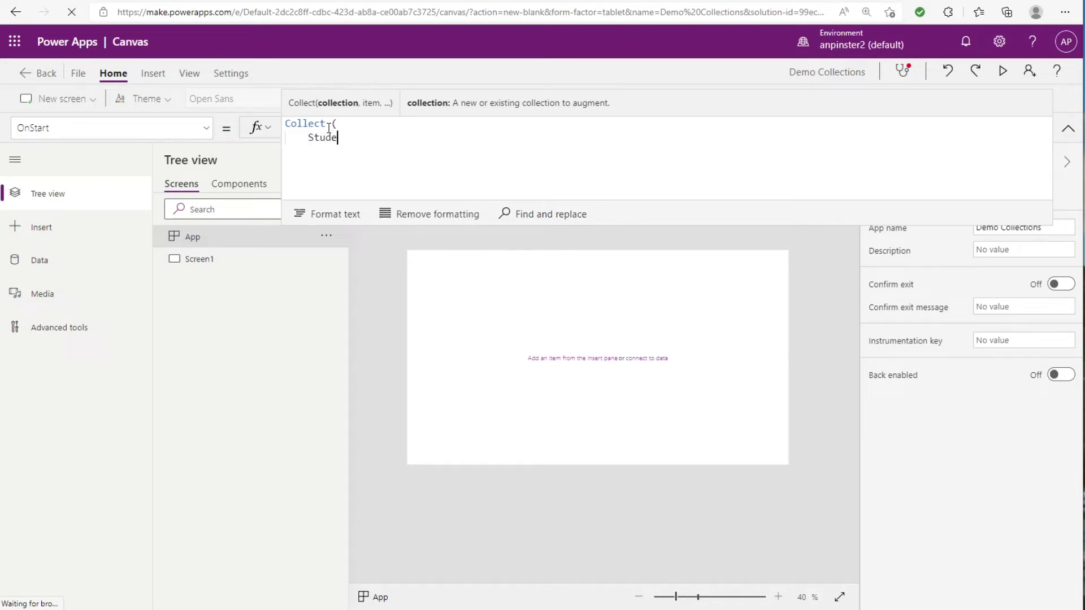
text(ntNav,)
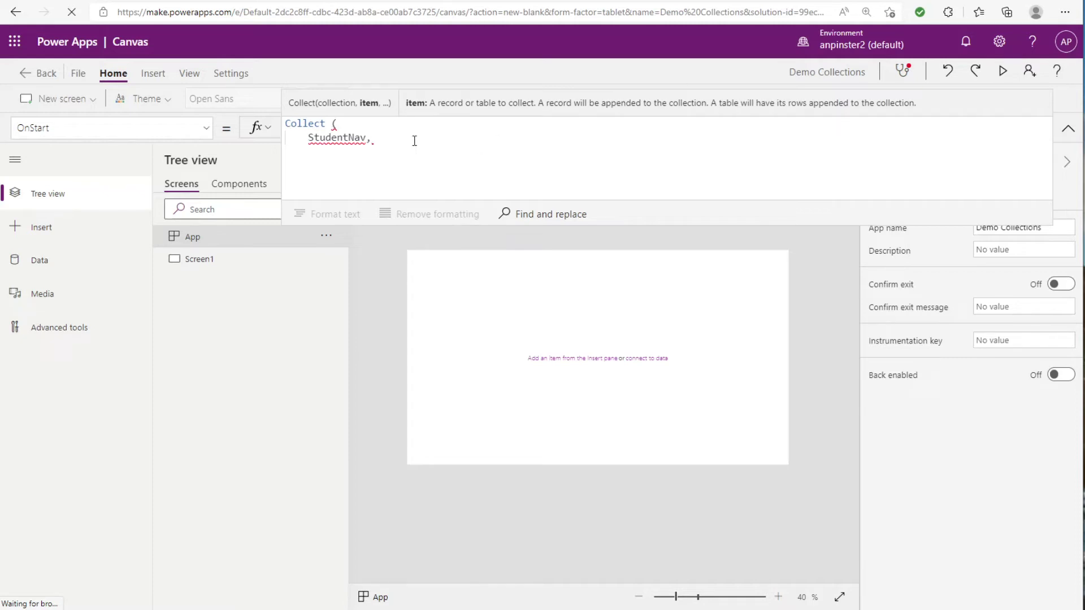
text( {)
key(Return)
key(BackSpace)
key(BackSpace)
key(BackSpace)
key(Return)
text({)
key(Return)
text(Na)
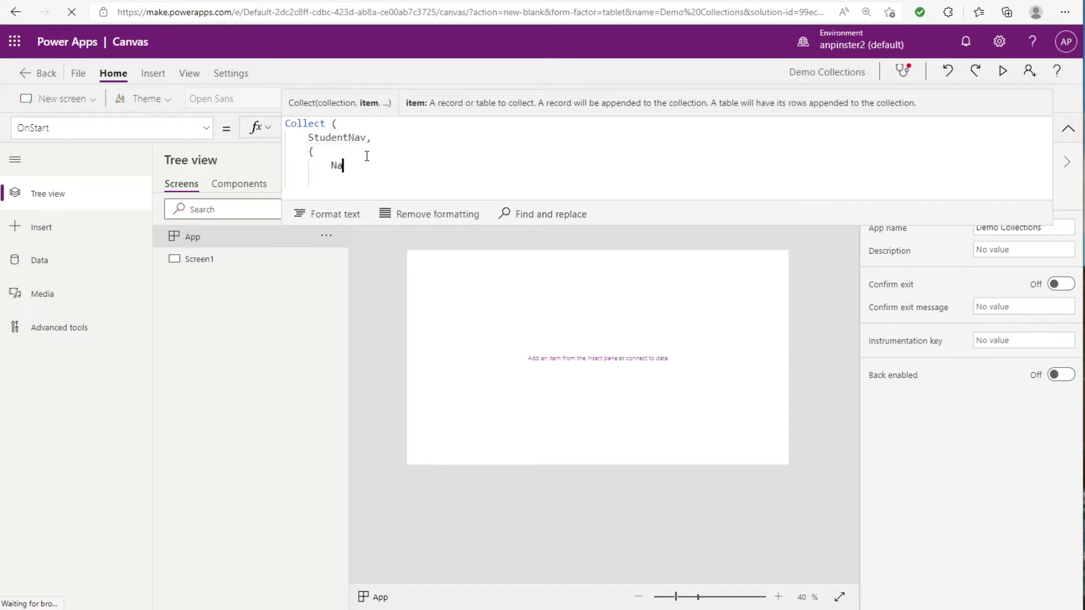
text(vName: ")
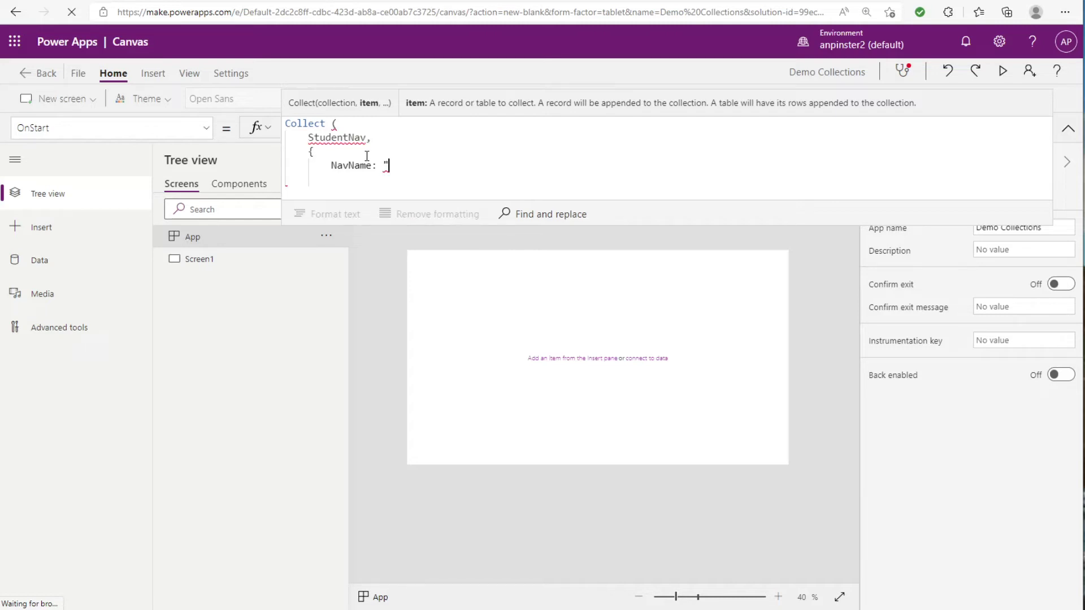
text(Student )
text(Data")
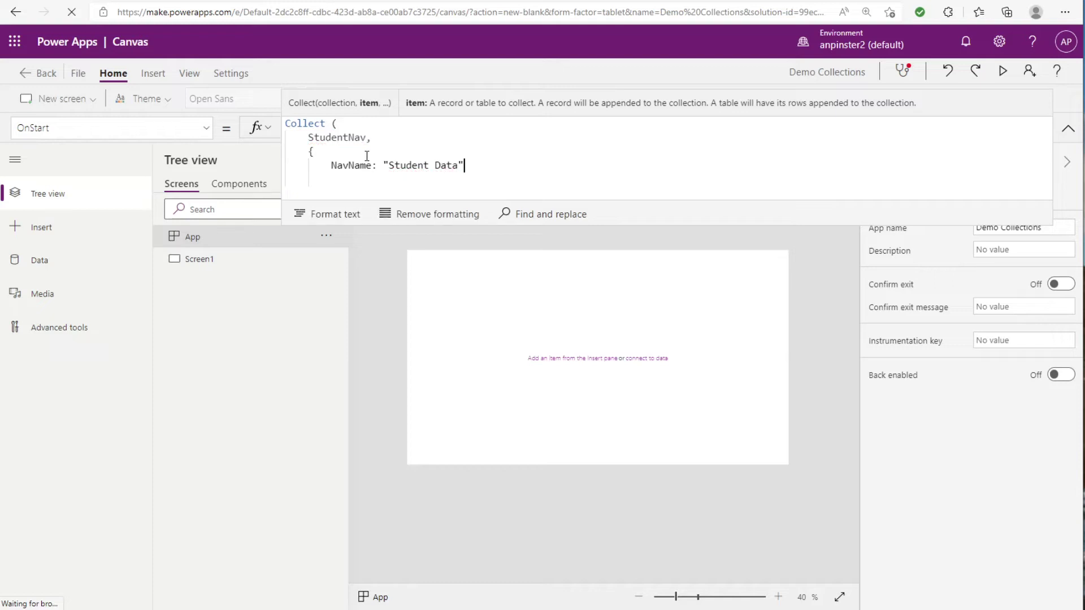
key(Return)
text(})
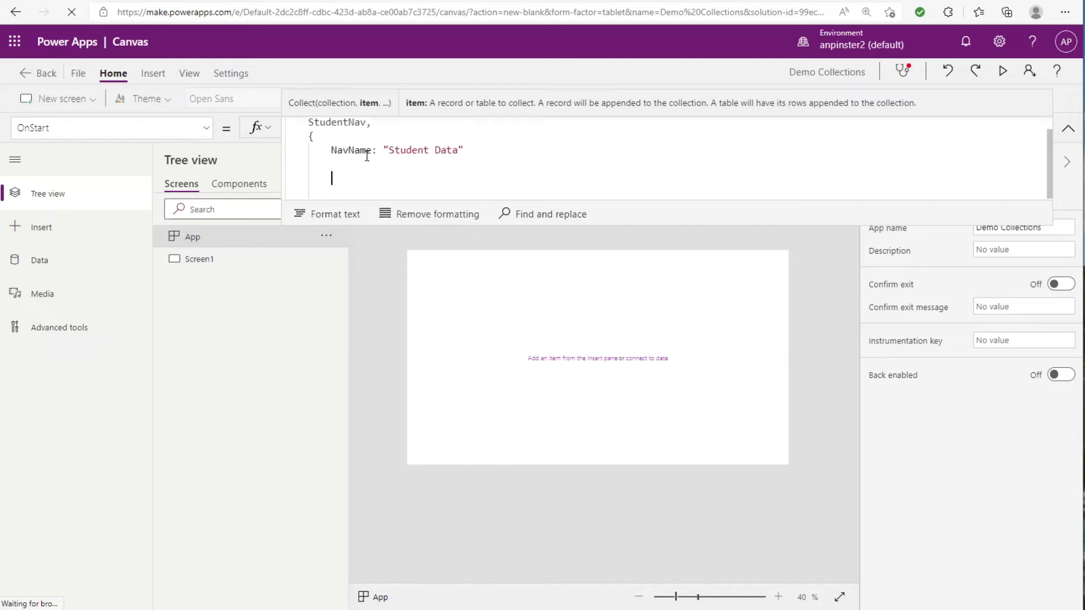
key(Return)
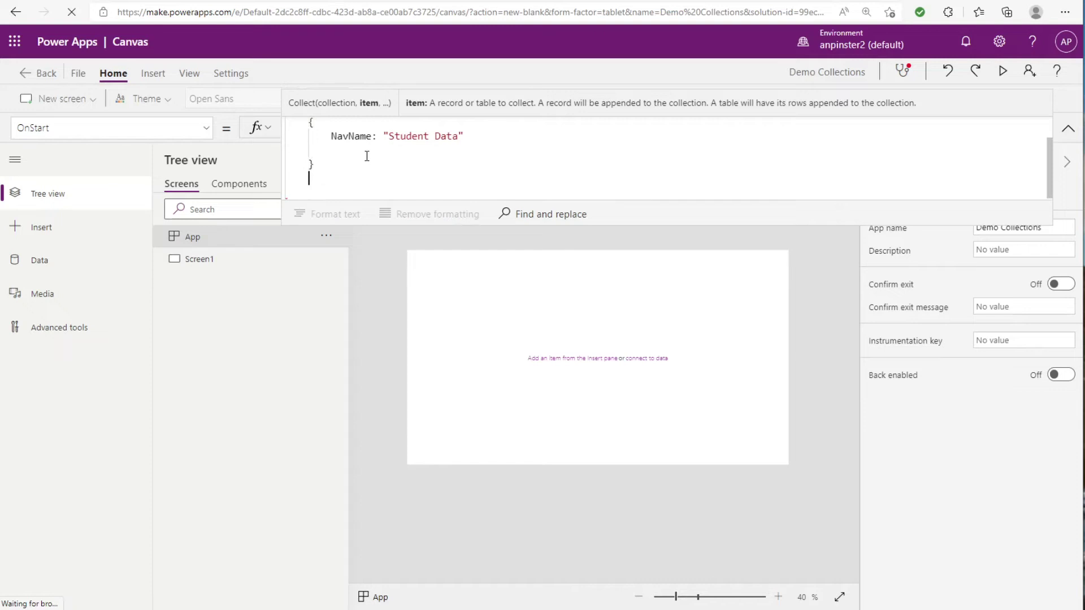
text())
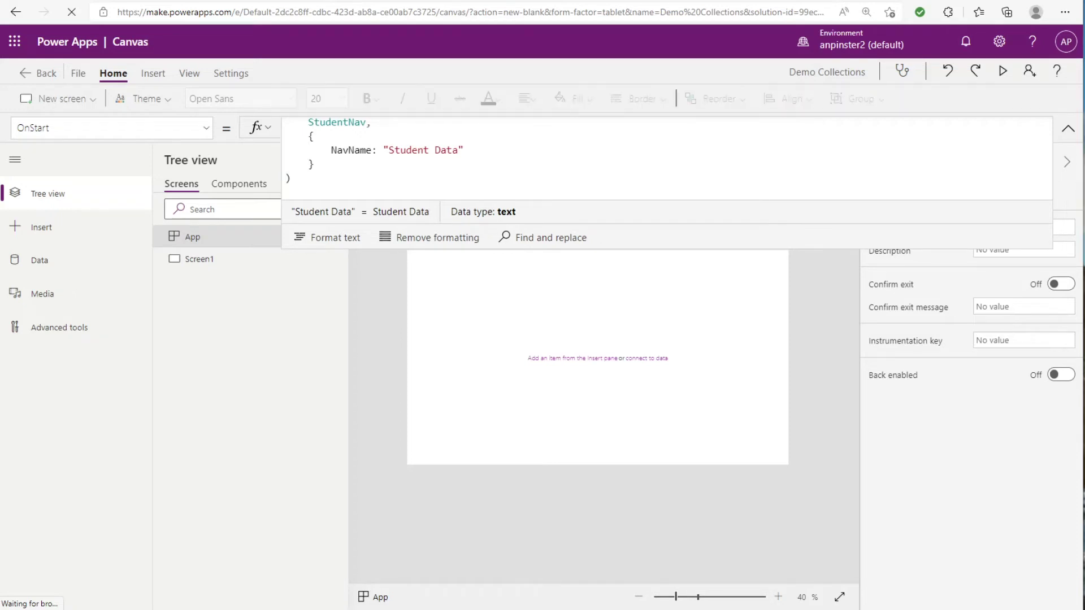
click(674, 249)
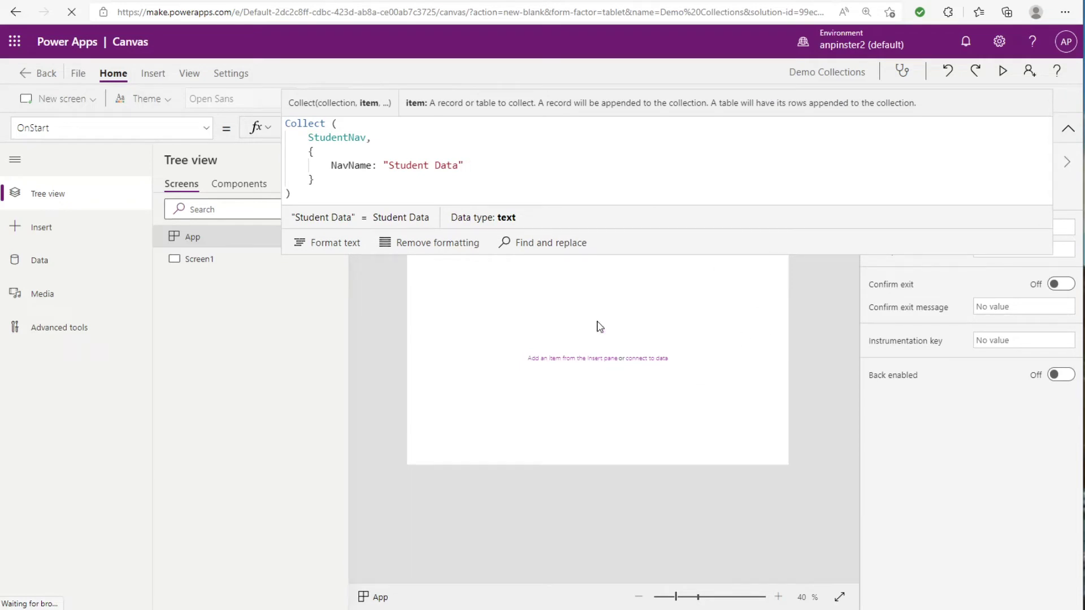
Collapse the formula bar and run the App's OnStart from Tree view.
drag(675, 257, 676, 134)
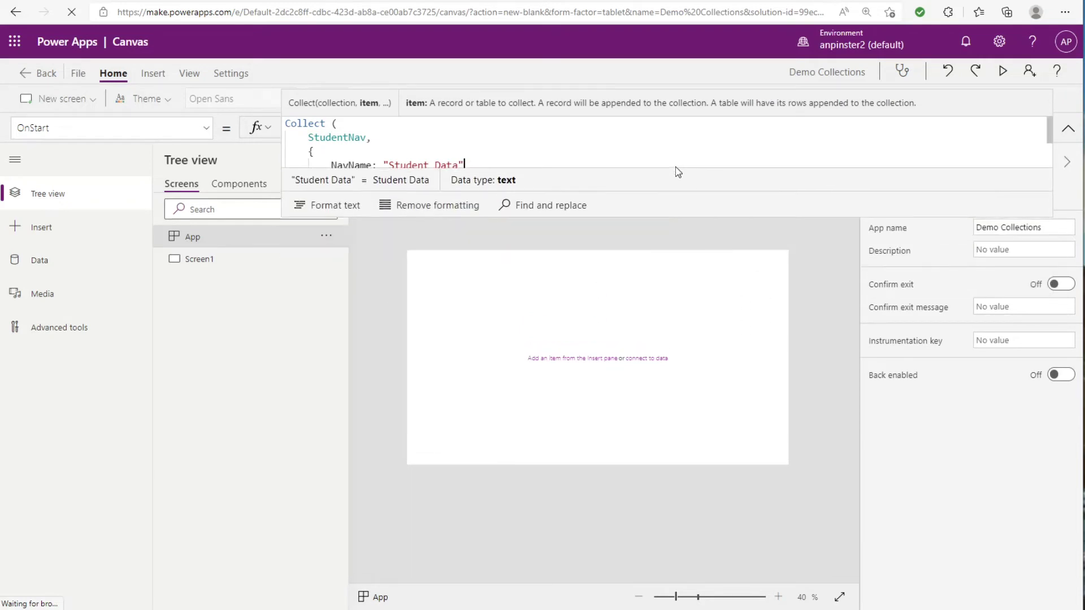
click(326, 238)
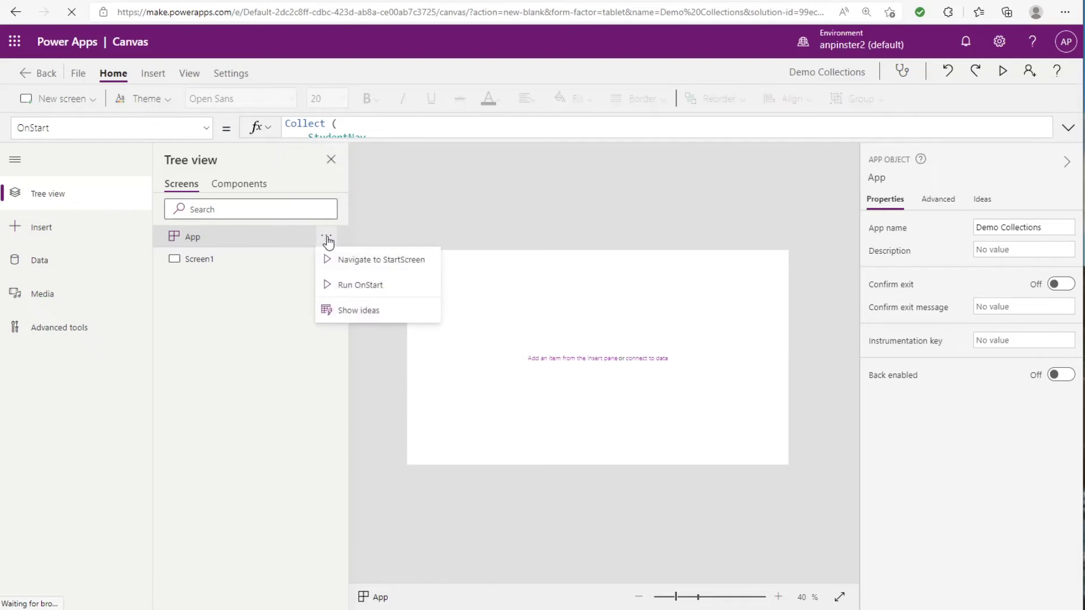
click(369, 287)
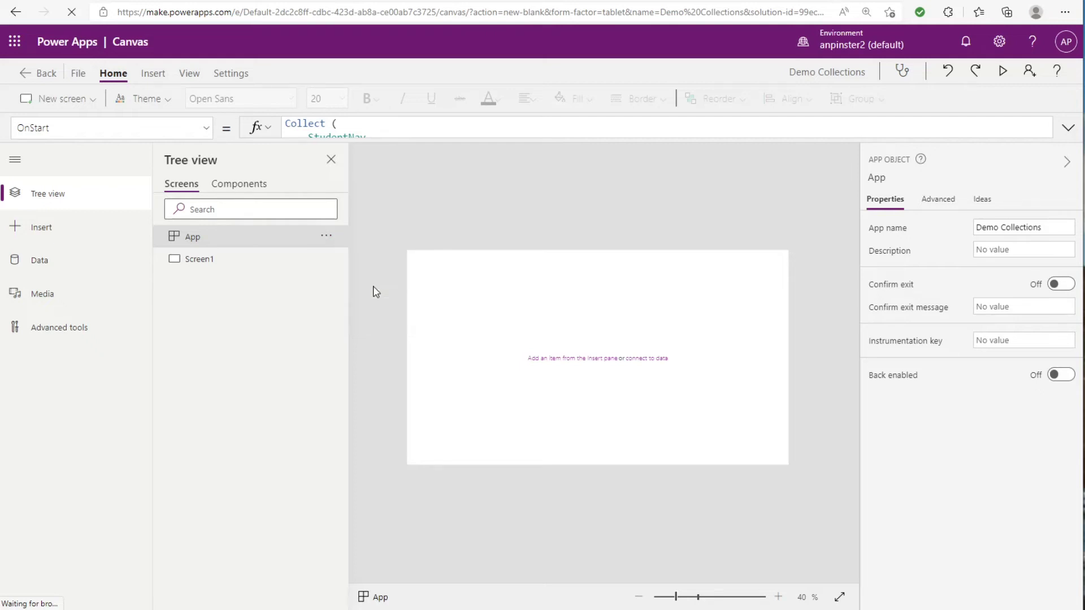
click(78, 75)
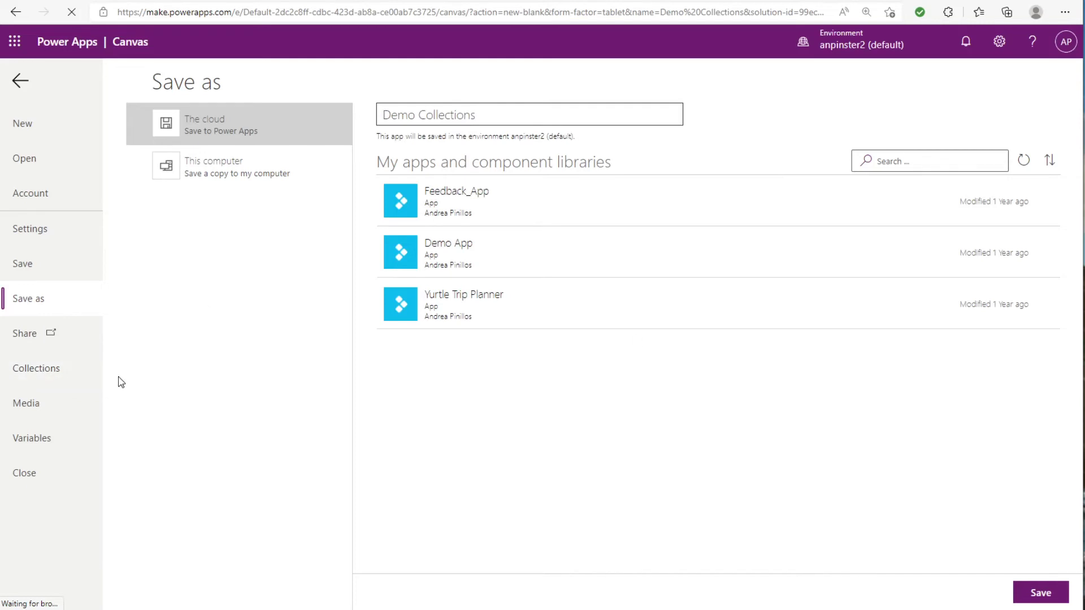
click(38, 371)
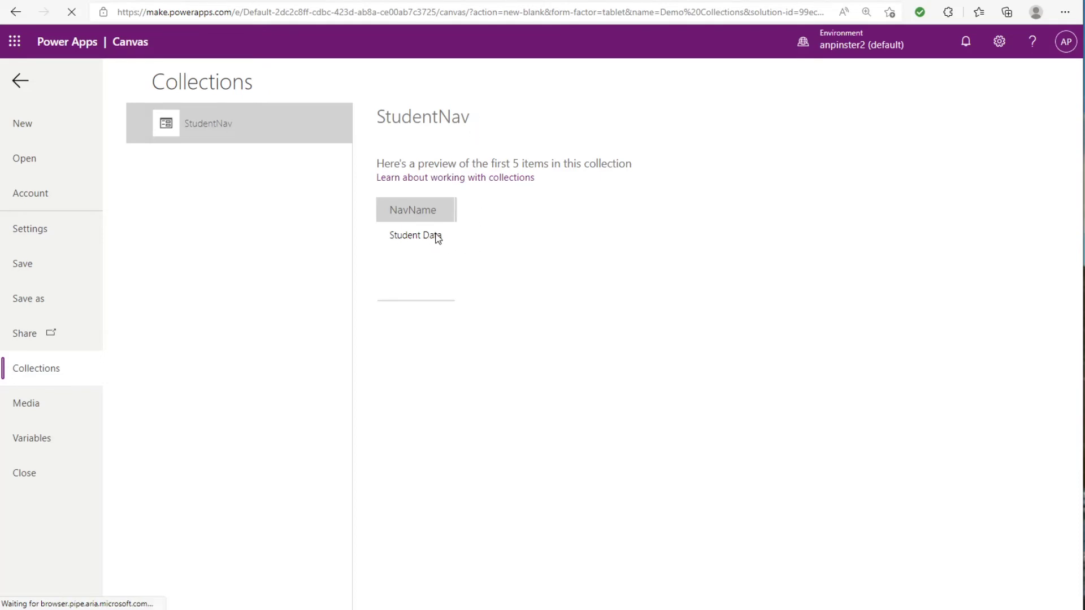
key(Escape)
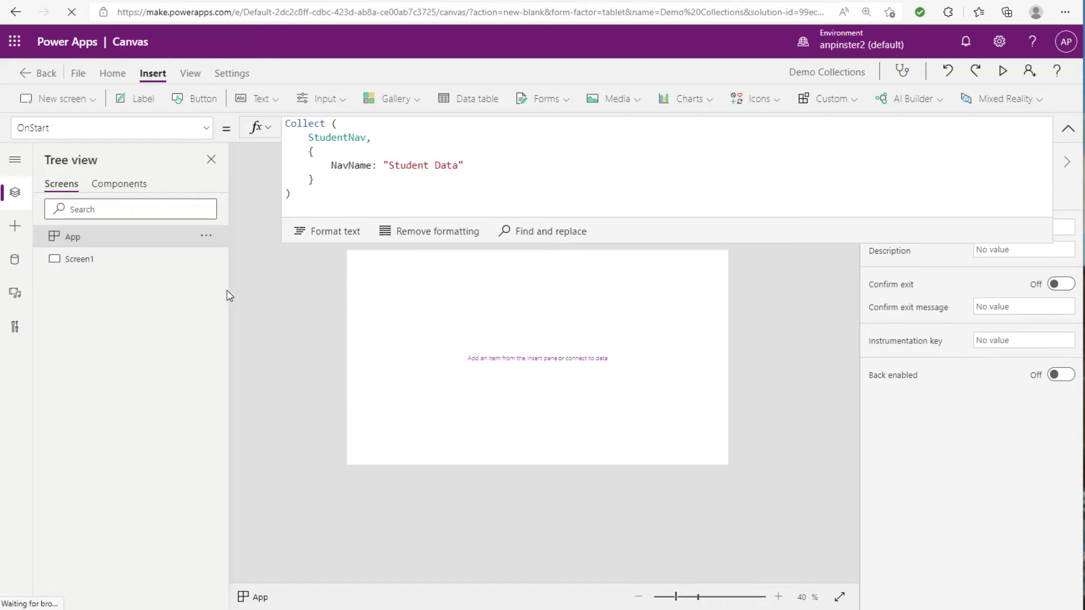
Insert a blank vertical gallery using StudentNav as data and select its template row.
click(15, 164)
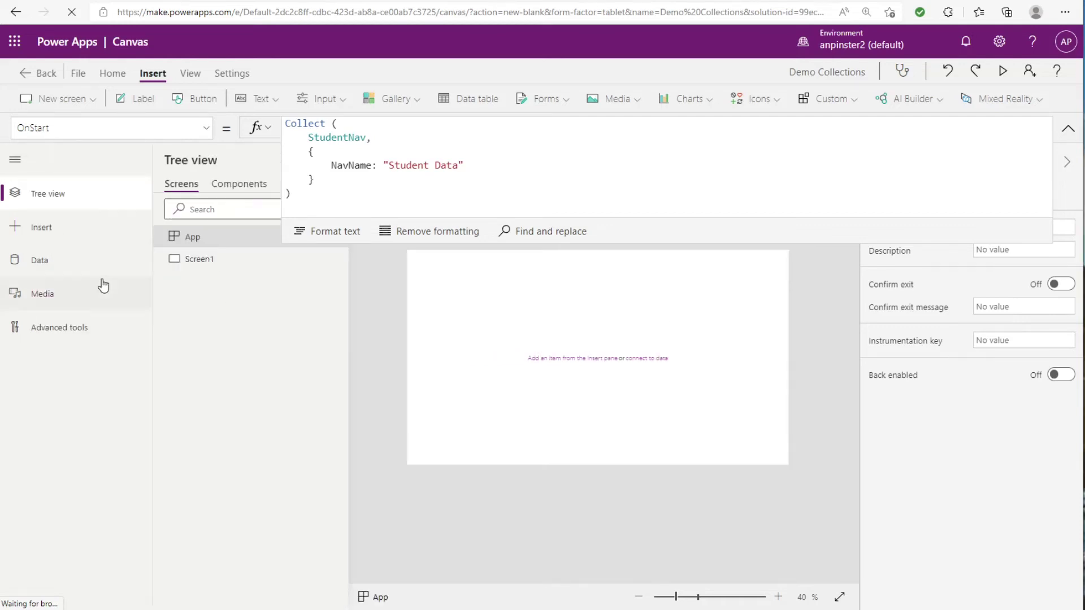
click(47, 235)
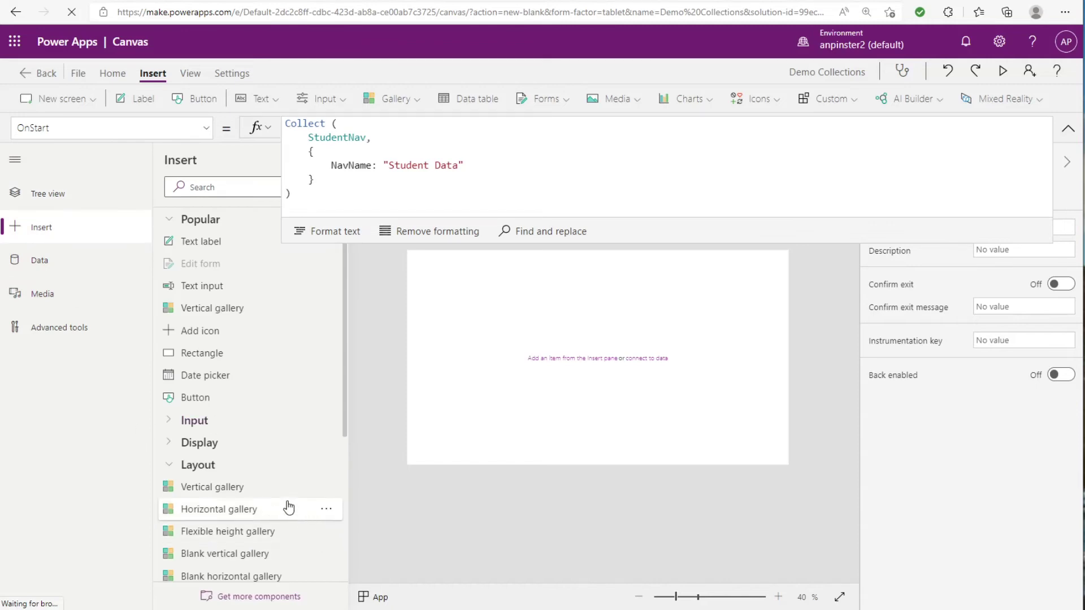
scroll(284, 504, down, 2)
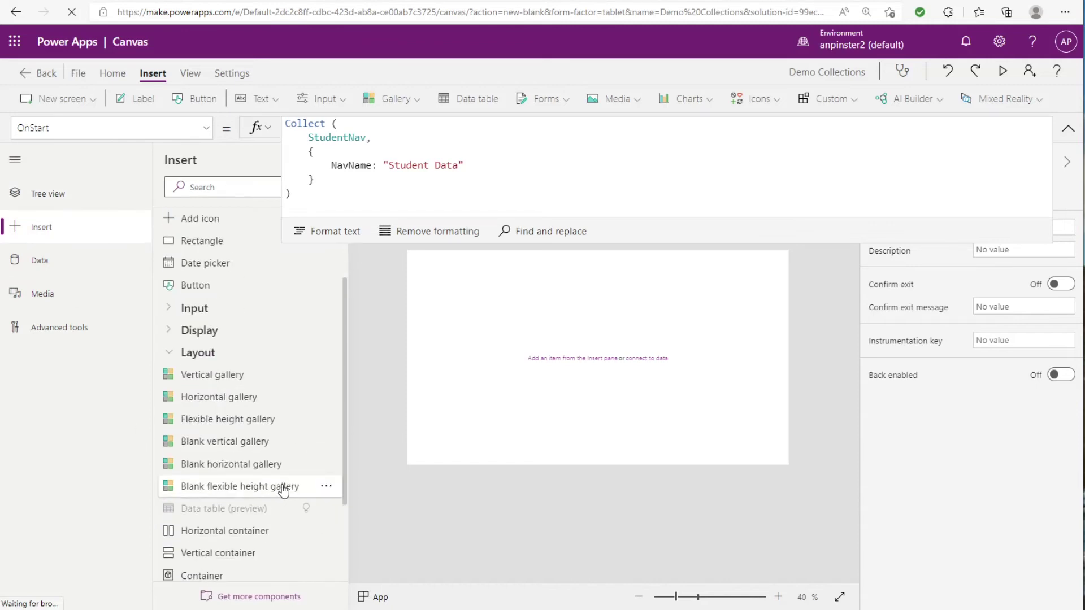
click(284, 448)
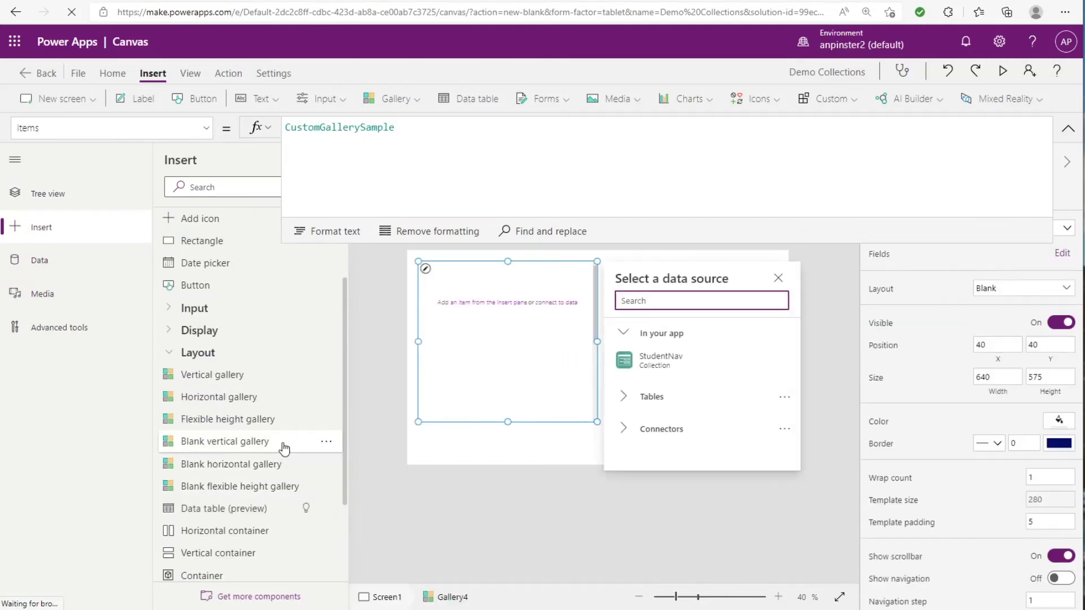
click(709, 367)
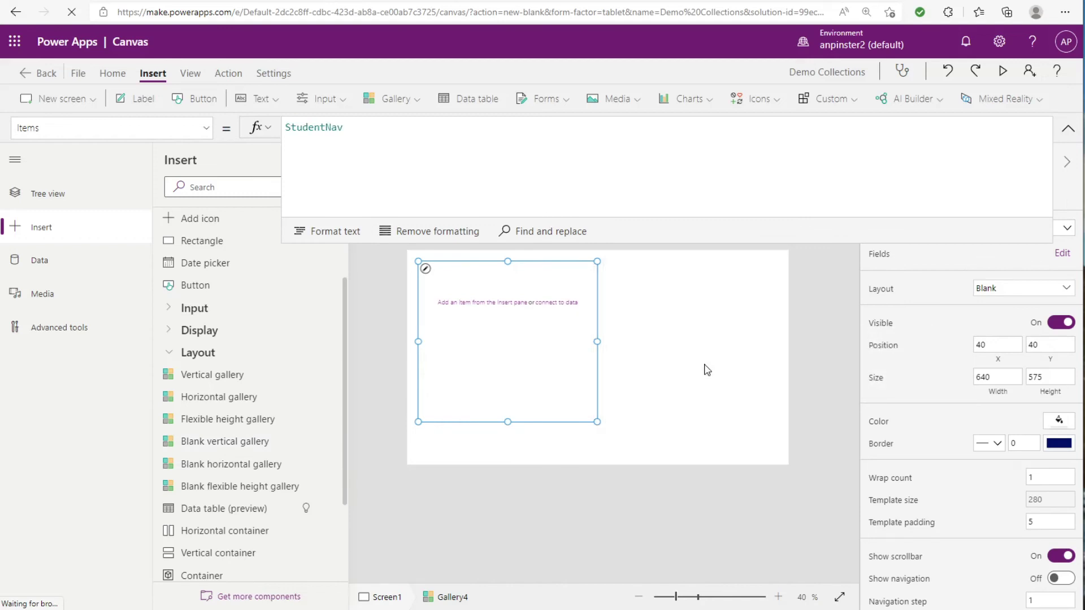
drag(614, 241, 619, 154)
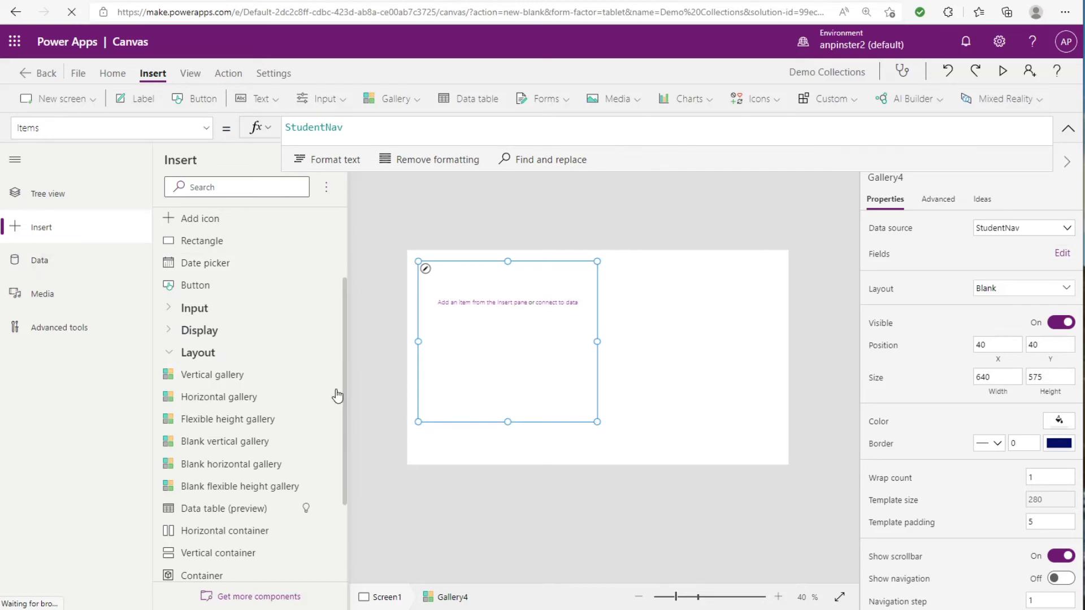
click(486, 307)
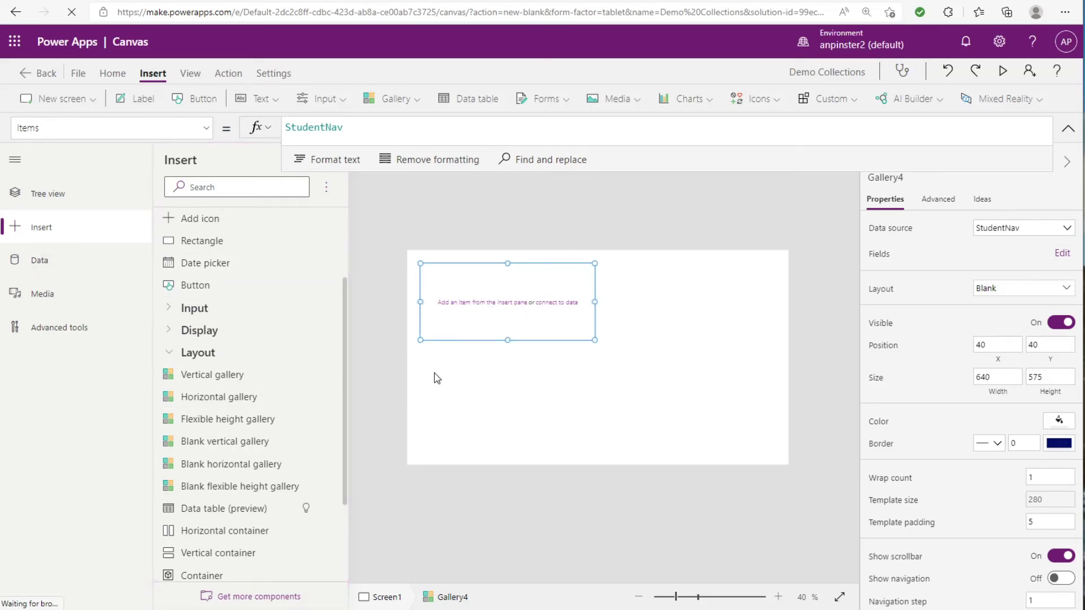
scroll(268, 303, down, 3)
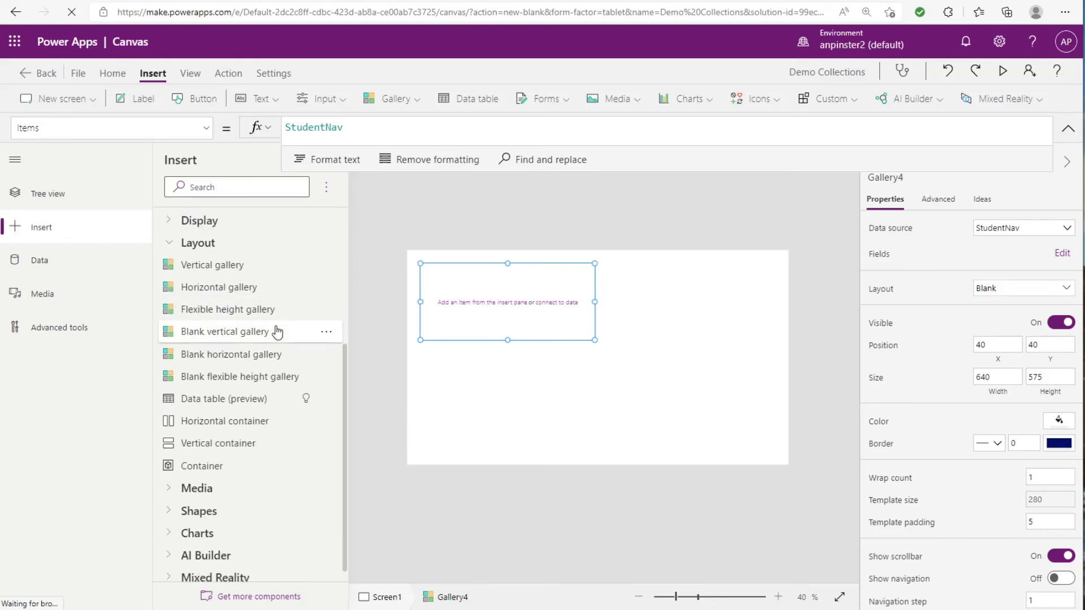
scroll(249, 522, up, 5)
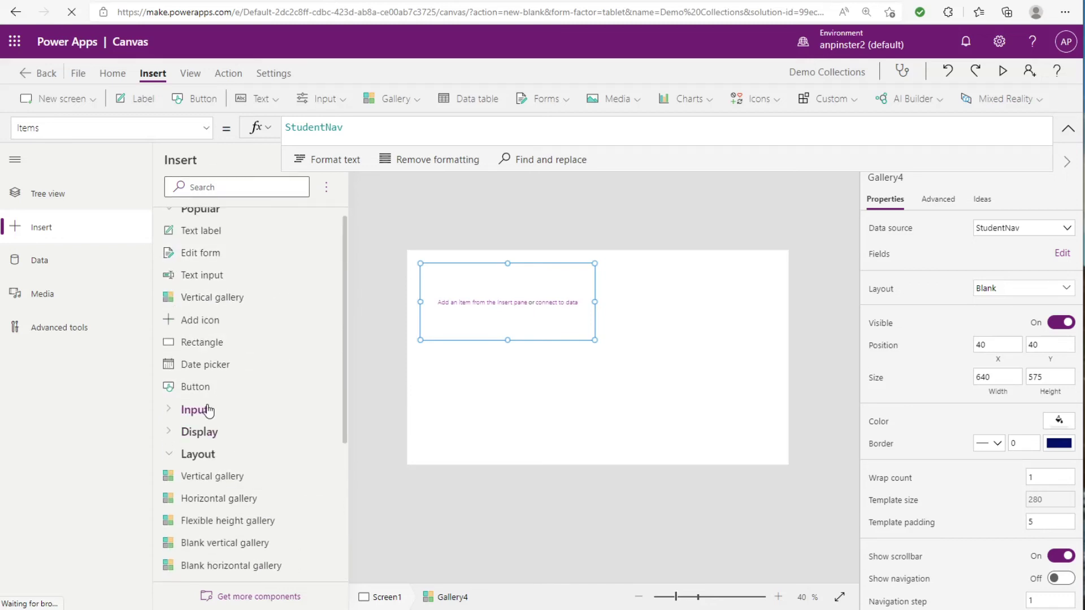
click(174, 415)
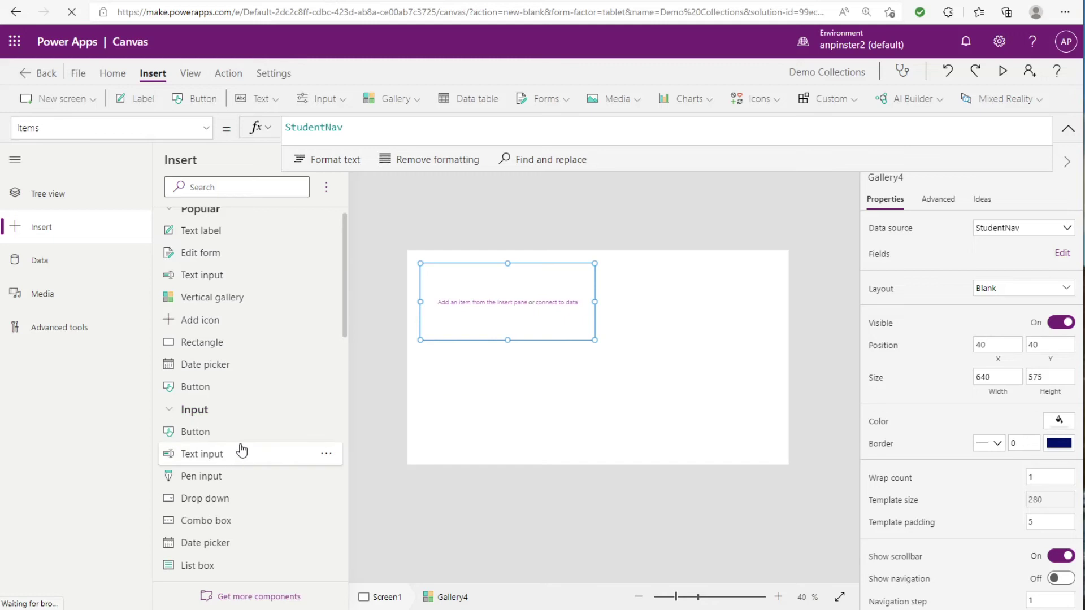
scroll(238, 425, down, 1)
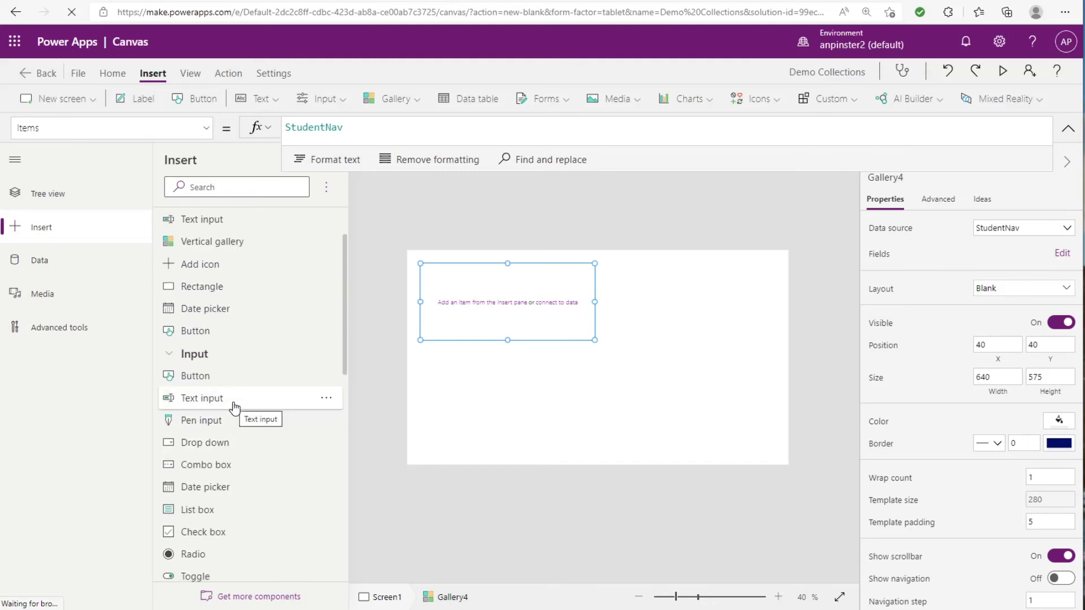
Add a text input to the gallery with Default ThisItem.NavName and Display mode View.
click(202, 398)
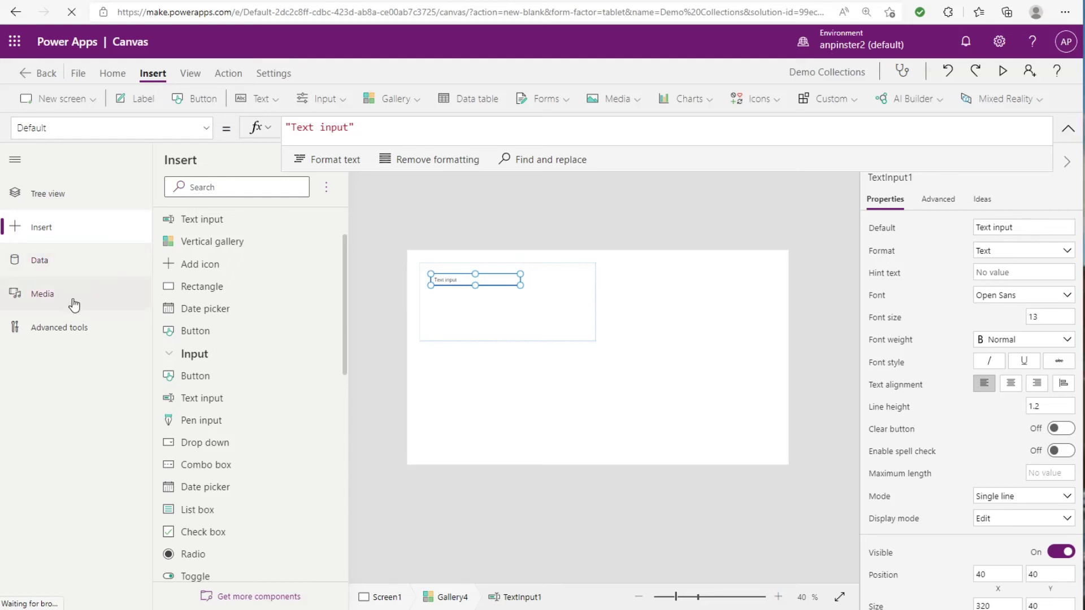
click(517, 336)
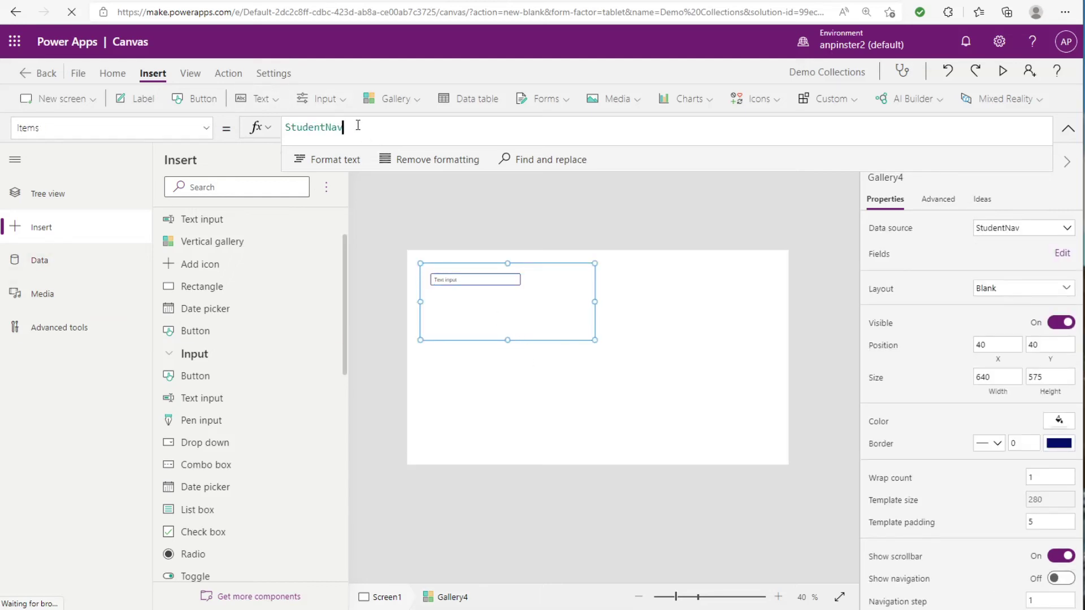
click(477, 280)
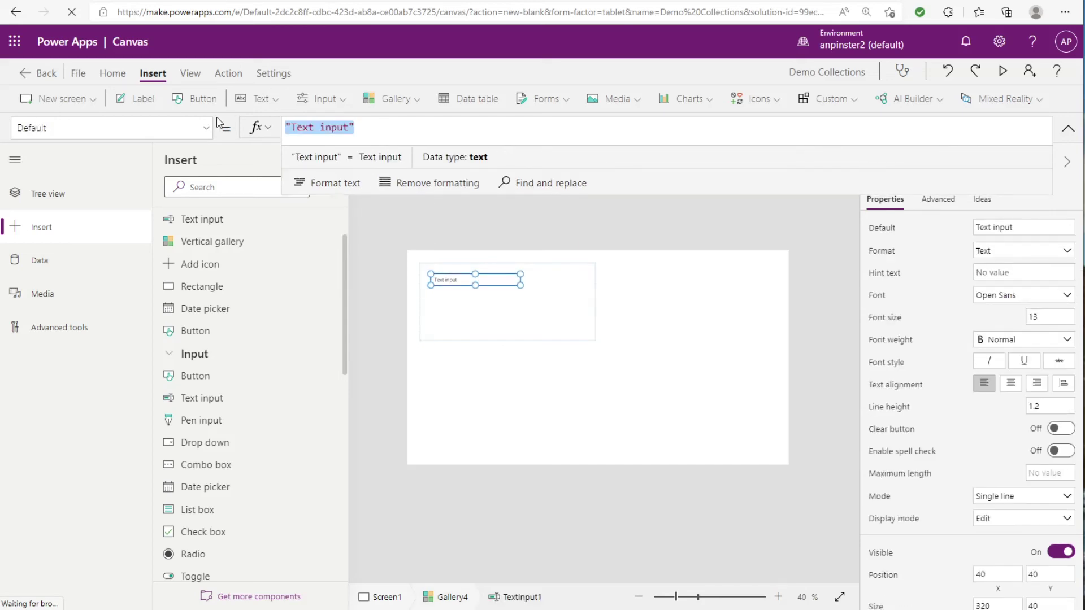
text(ThisI)
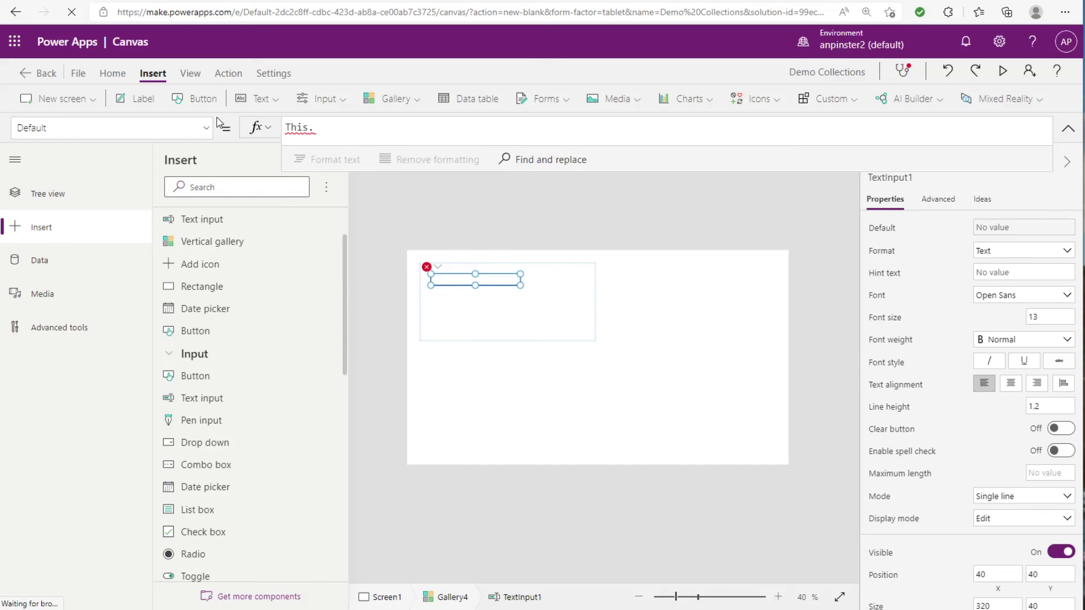
text(tem.)
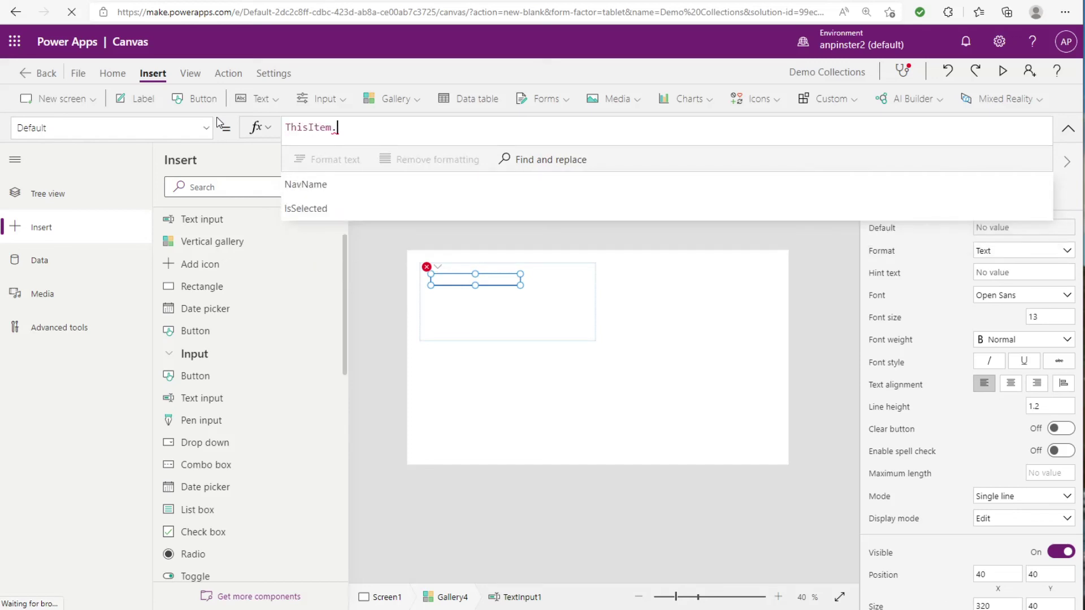
click(305, 186)
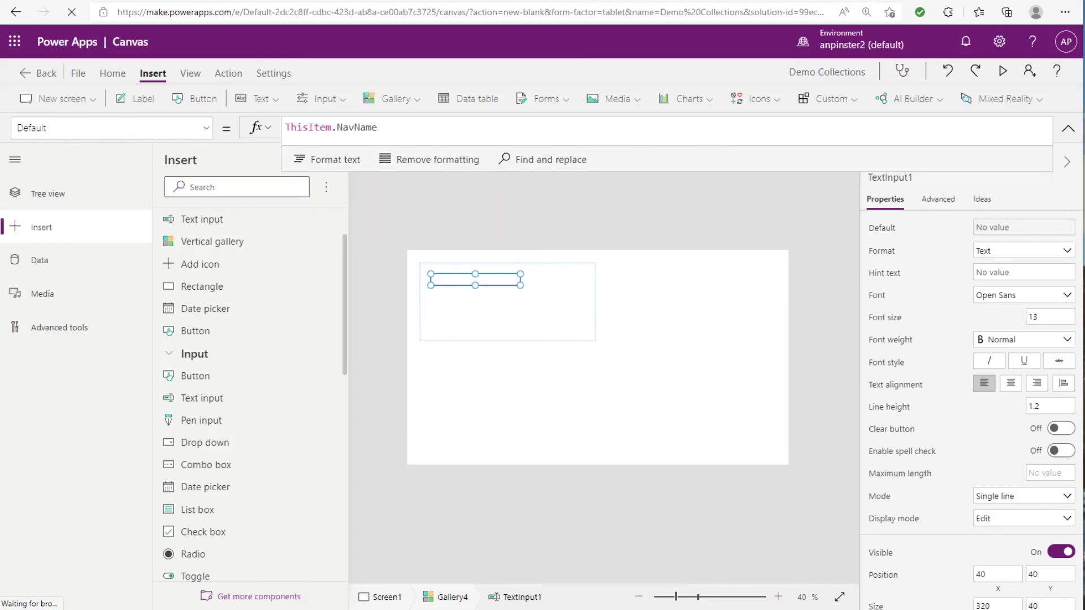
click(1039, 526)
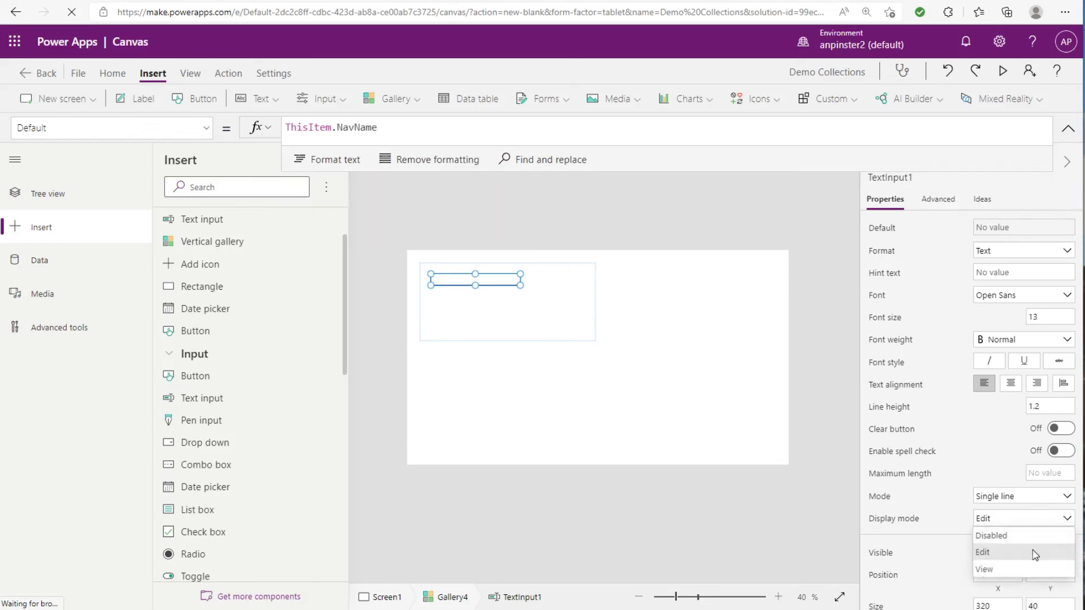
click(1035, 569)
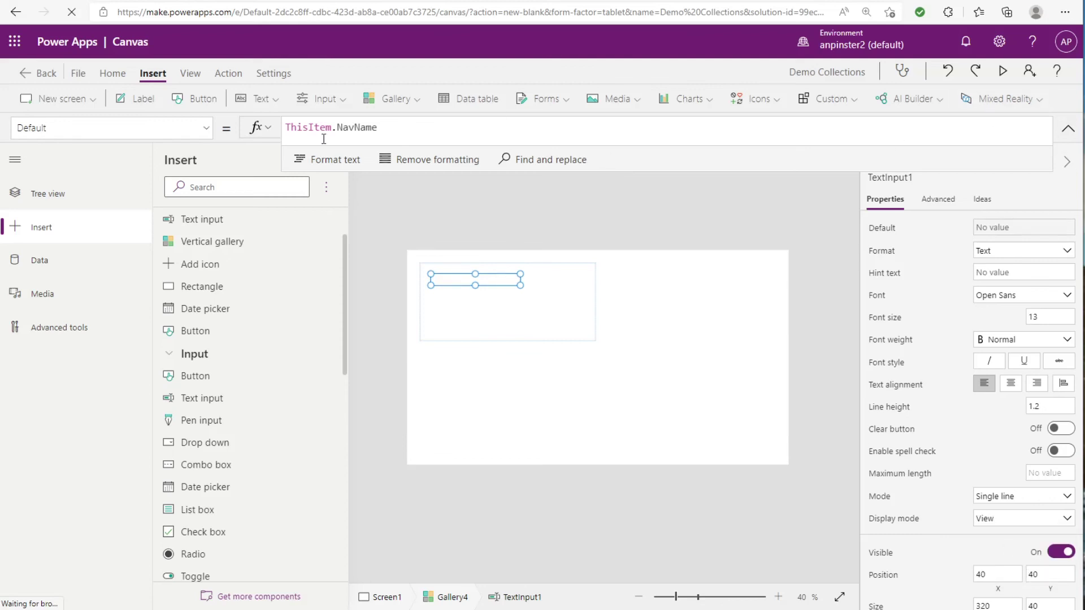
click(47, 193)
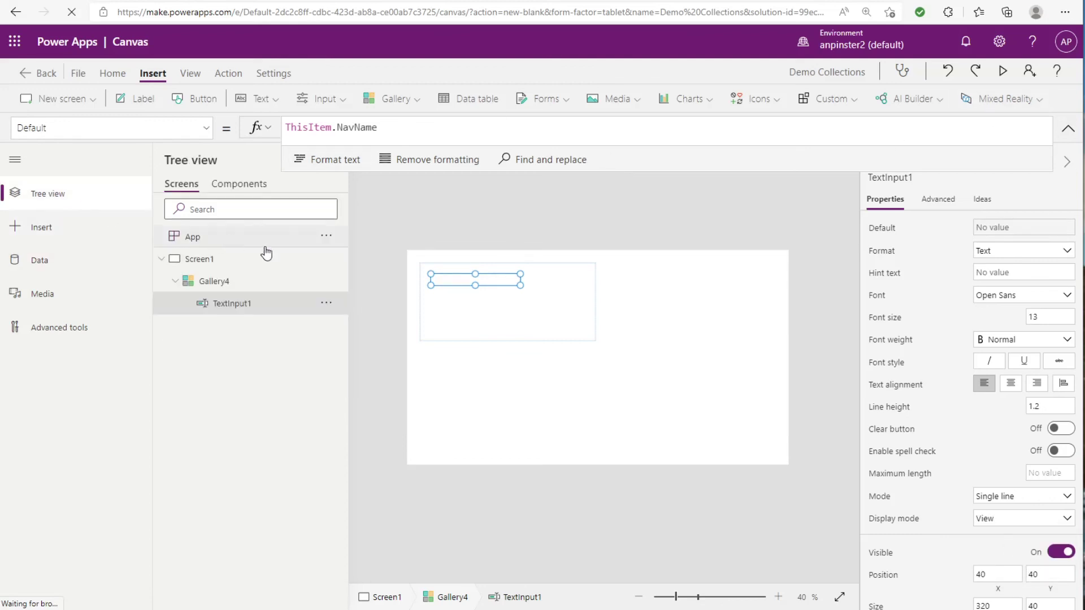
click(327, 240)
Rerun OnStart, then narrow the gallery to about 210 wide, lengthen it and move it top-left.
click(359, 285)
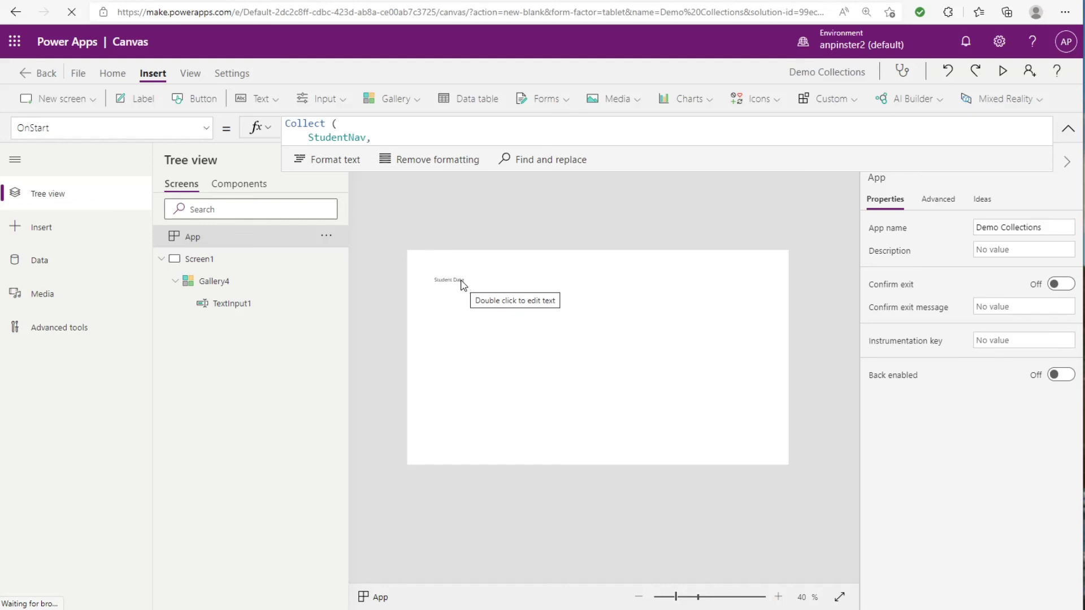
click(460, 299)
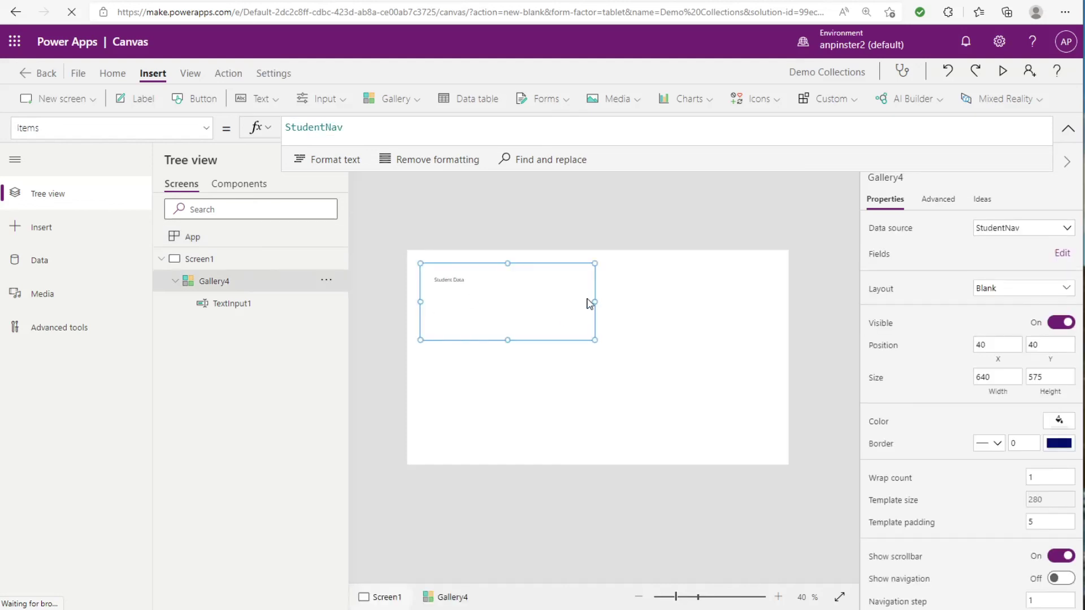
drag(597, 301, 476, 302)
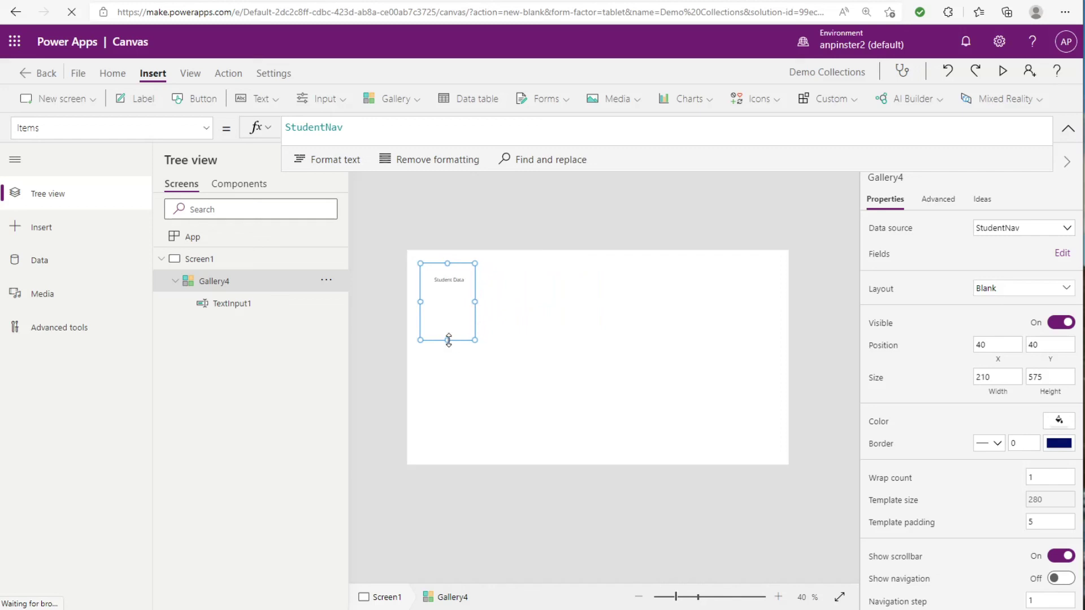
drag(447, 340, 448, 368)
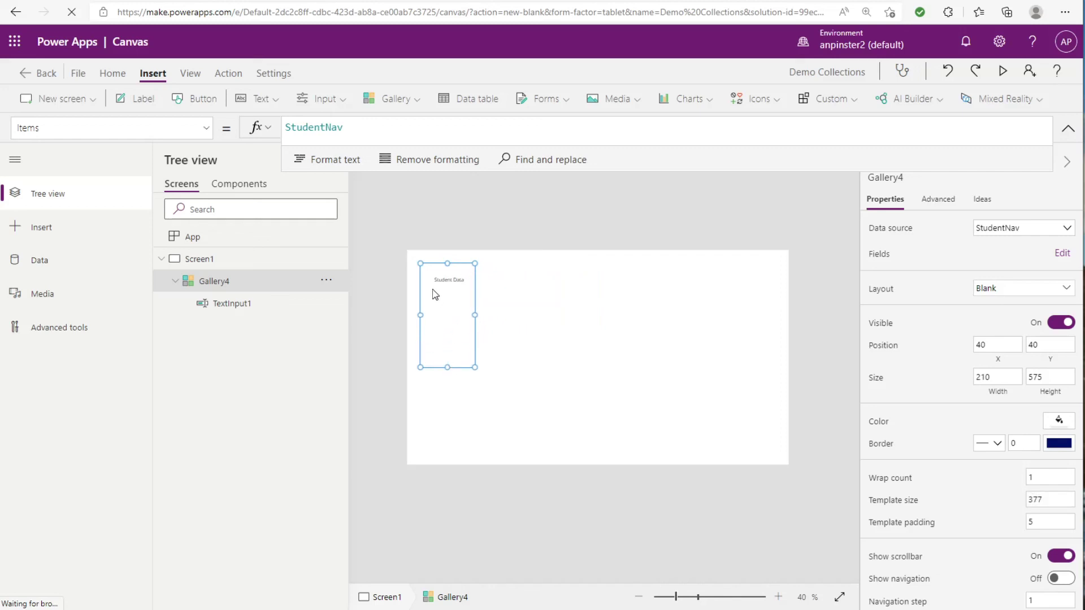
drag(437, 263, 427, 256)
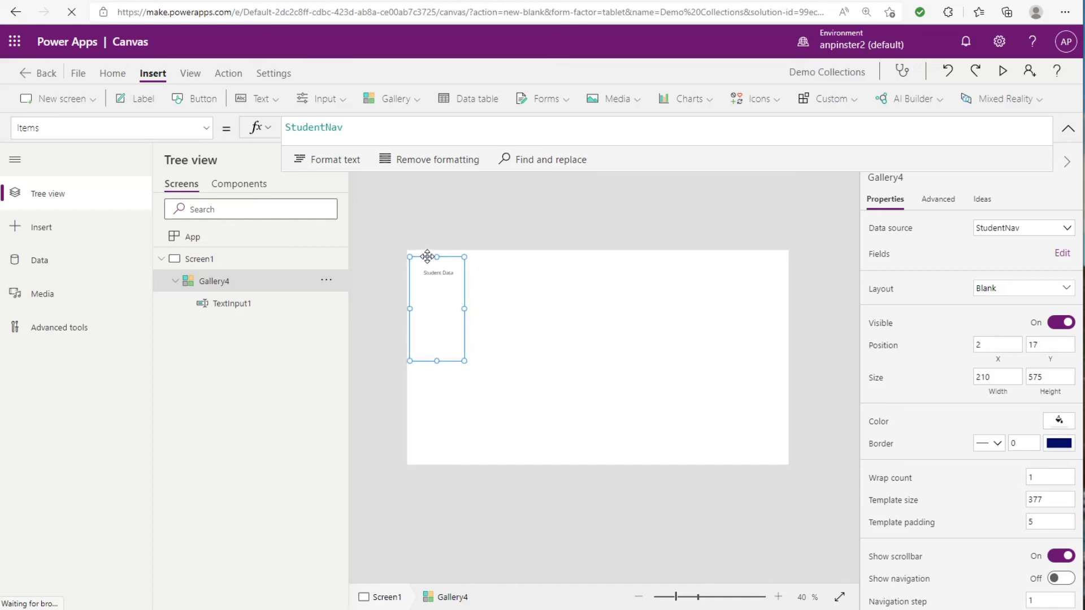